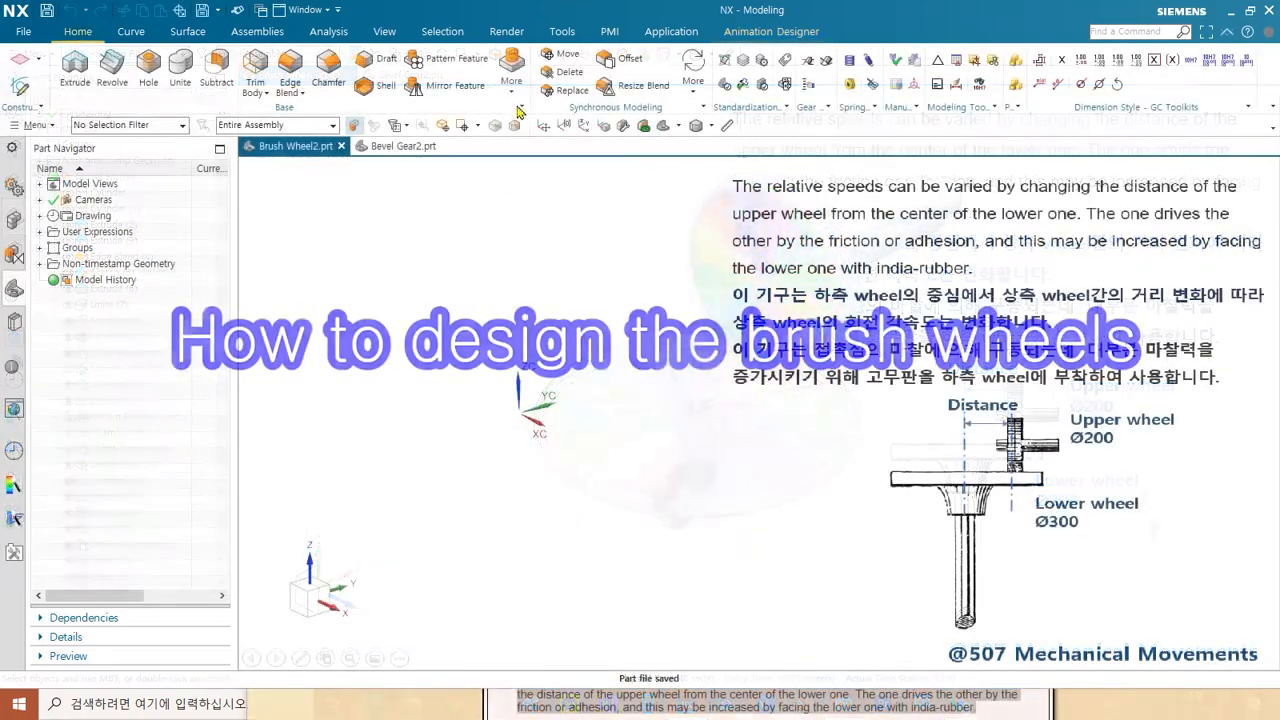
# - Create a cylinder 300 mm in diameter and 20 mm high, along the ZC axis at the origin
pyautogui.click(514, 96)
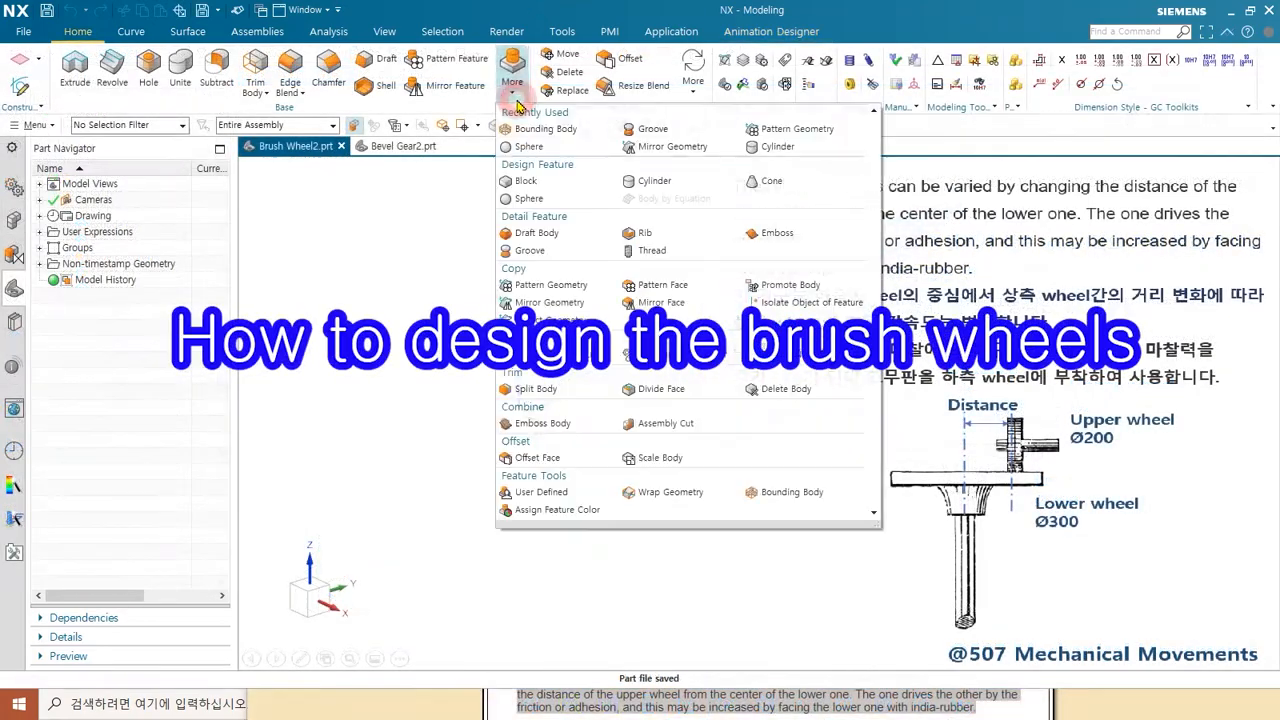
pyautogui.click(655, 180)
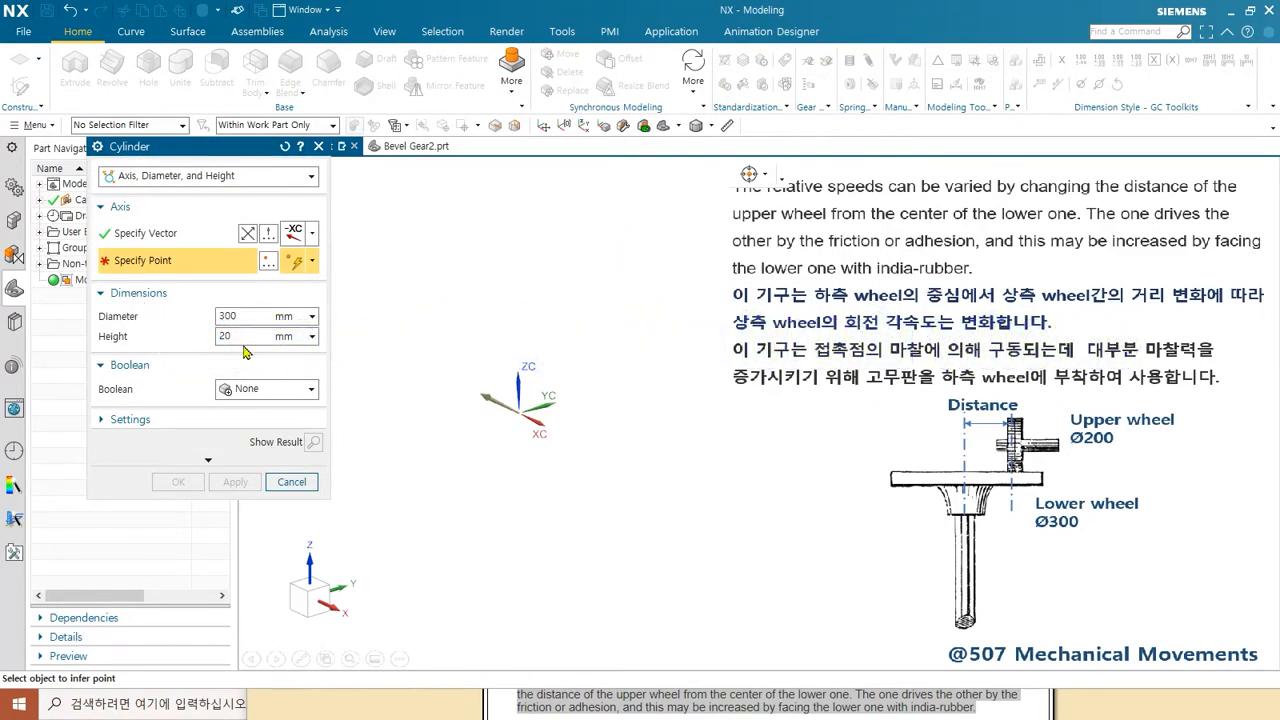
pyautogui.click(311, 260)
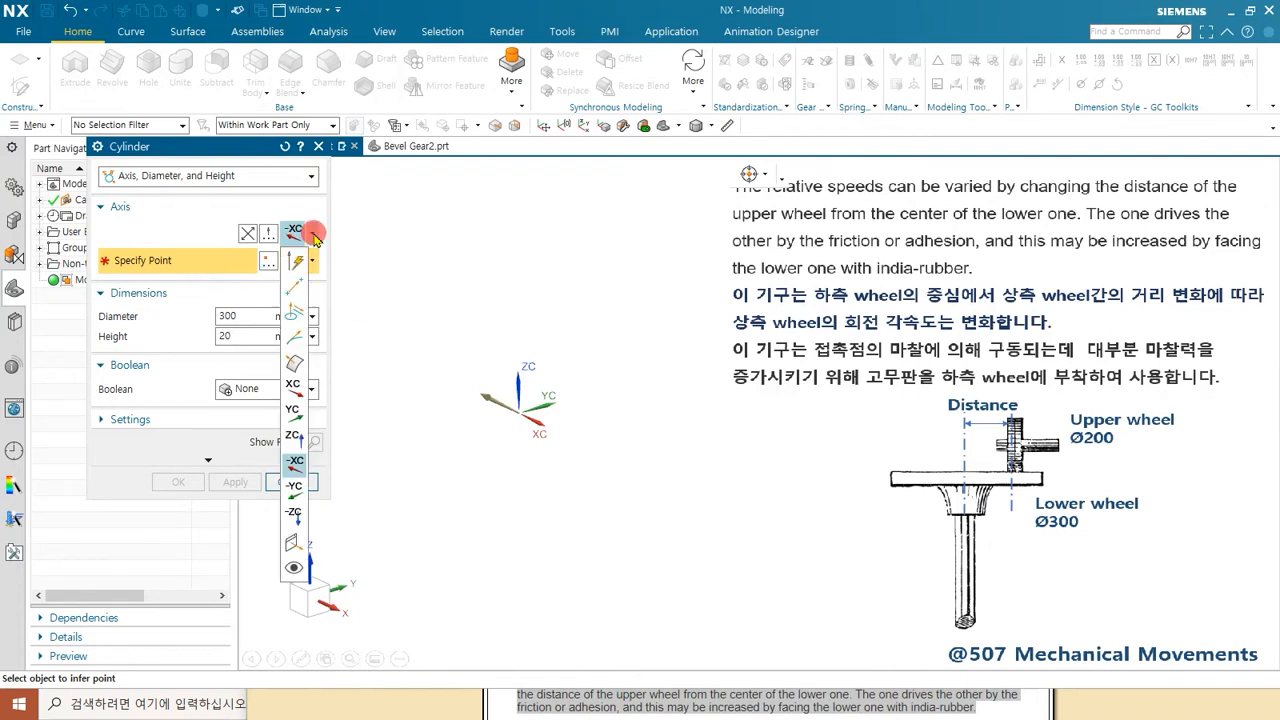
pyautogui.click(289, 437)
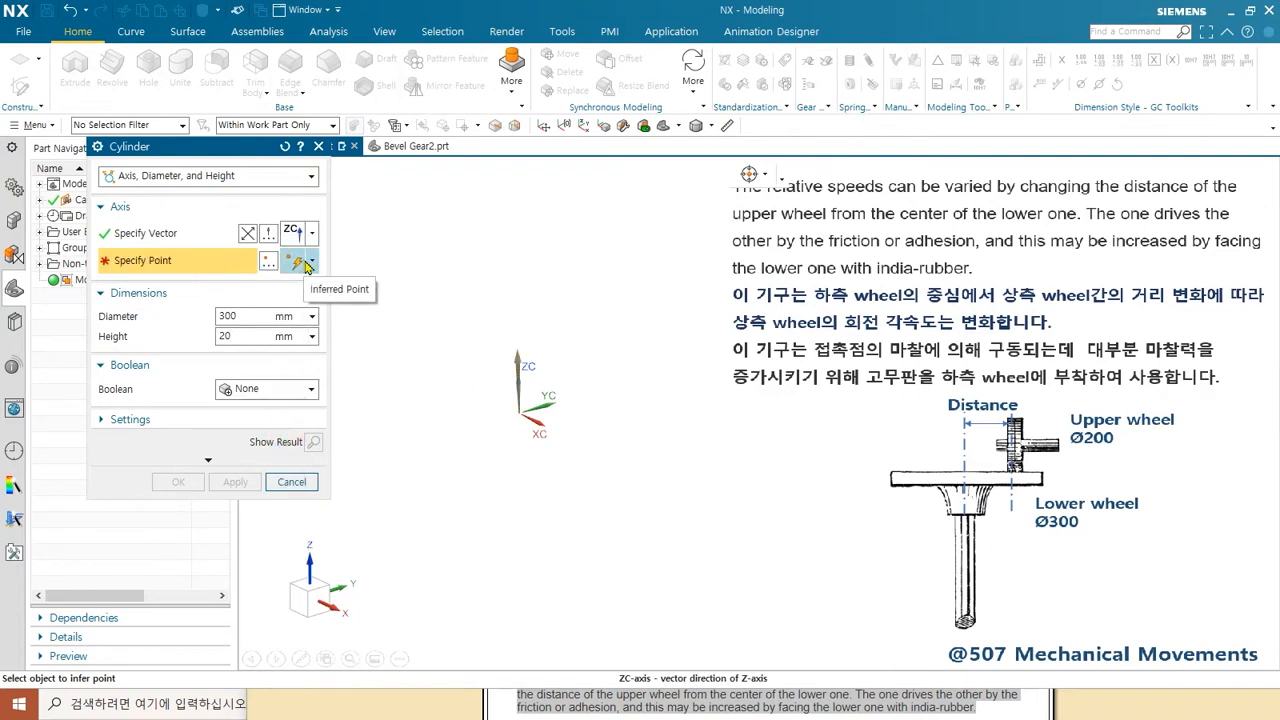
pyautogui.click(268, 261)
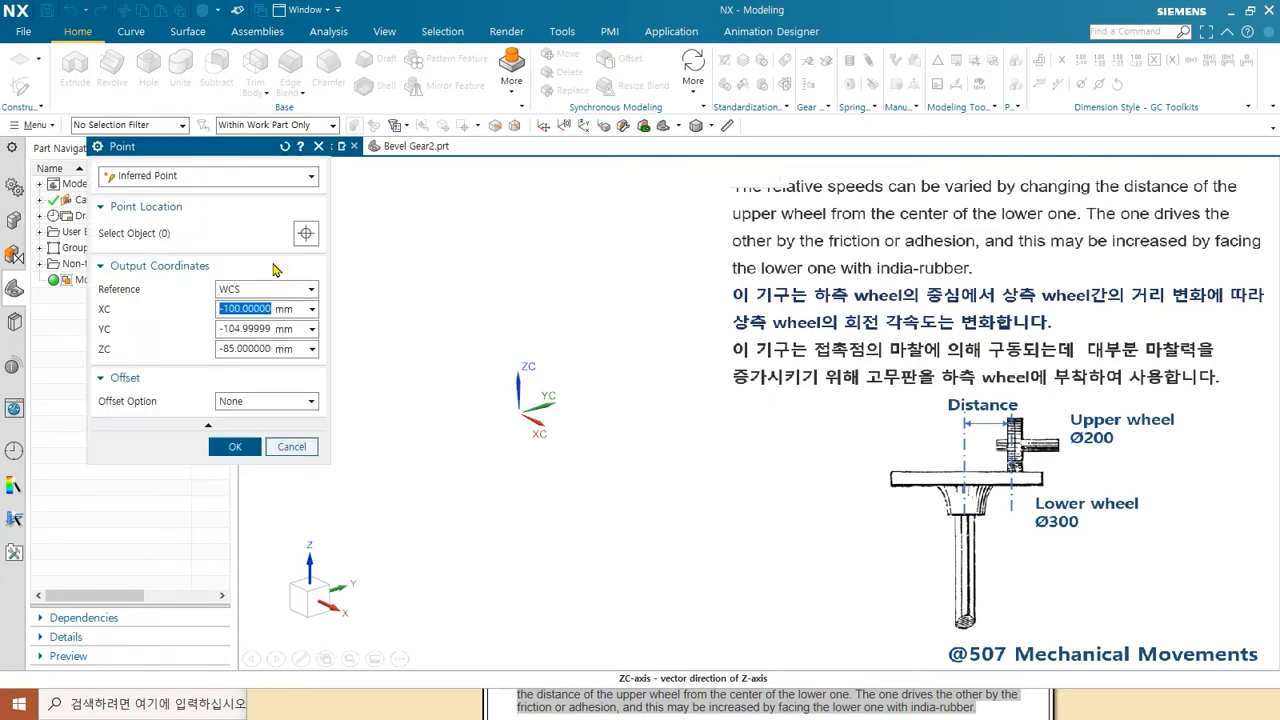
pyautogui.click(285, 146)
pyautogui.click(238, 446)
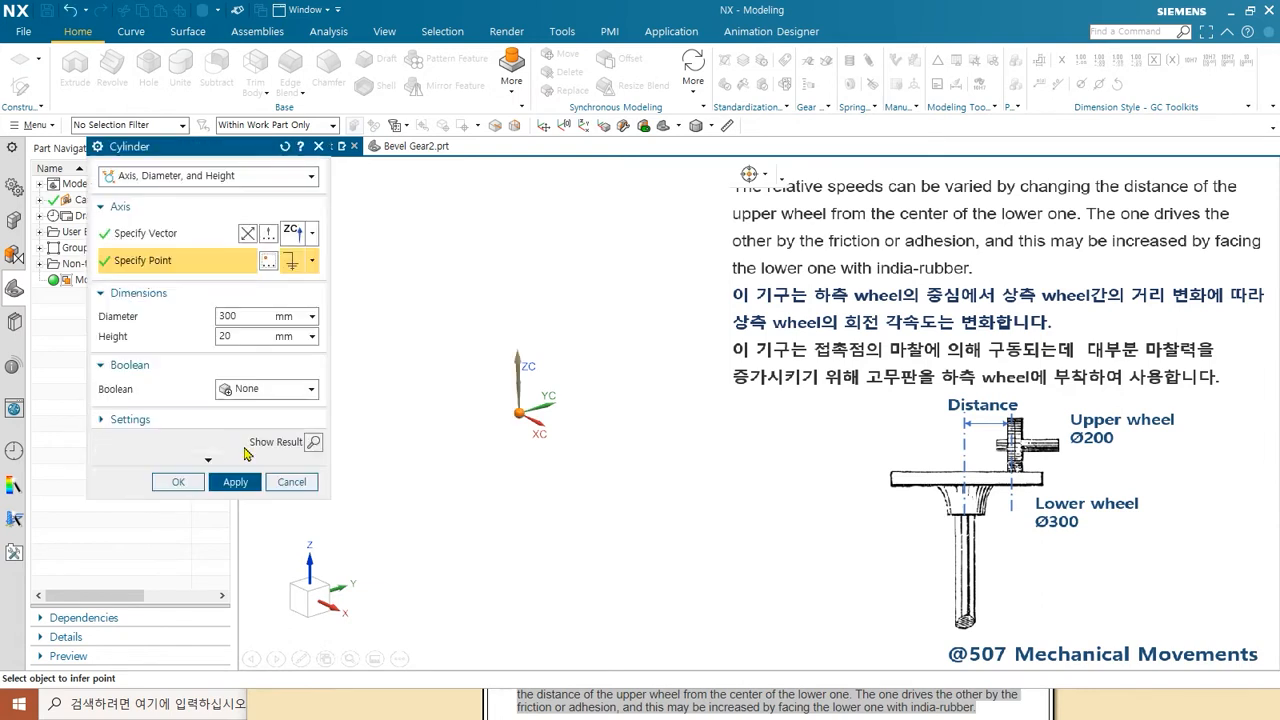
pyautogui.click(235, 481)
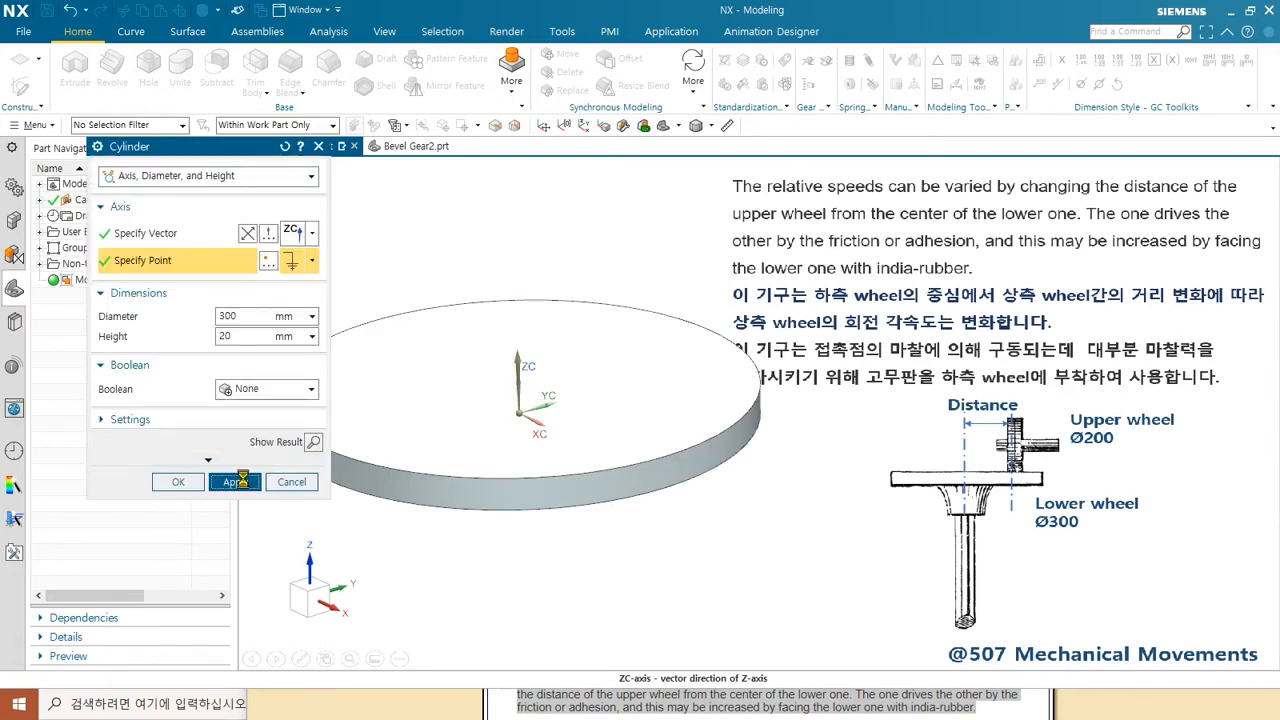
pyautogui.click(291, 483)
# - Chamfer the disc's upper and lower outer edges with a symmetric distance of 5 mm
pyautogui.keyDown('shift'); pyautogui.moveTo(445, 487); pyautogui.dragTo(390, 487, button='middle'); pyautogui.keyUp('shift')
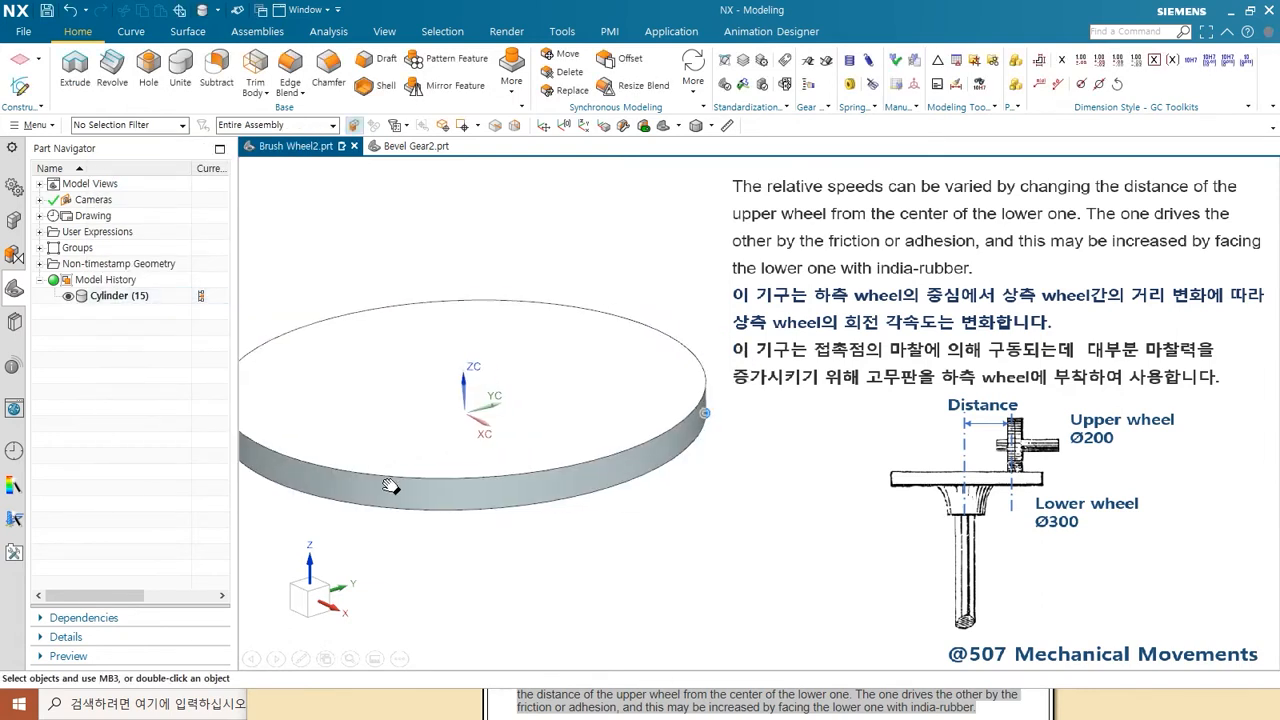
pyautogui.click(331, 76)
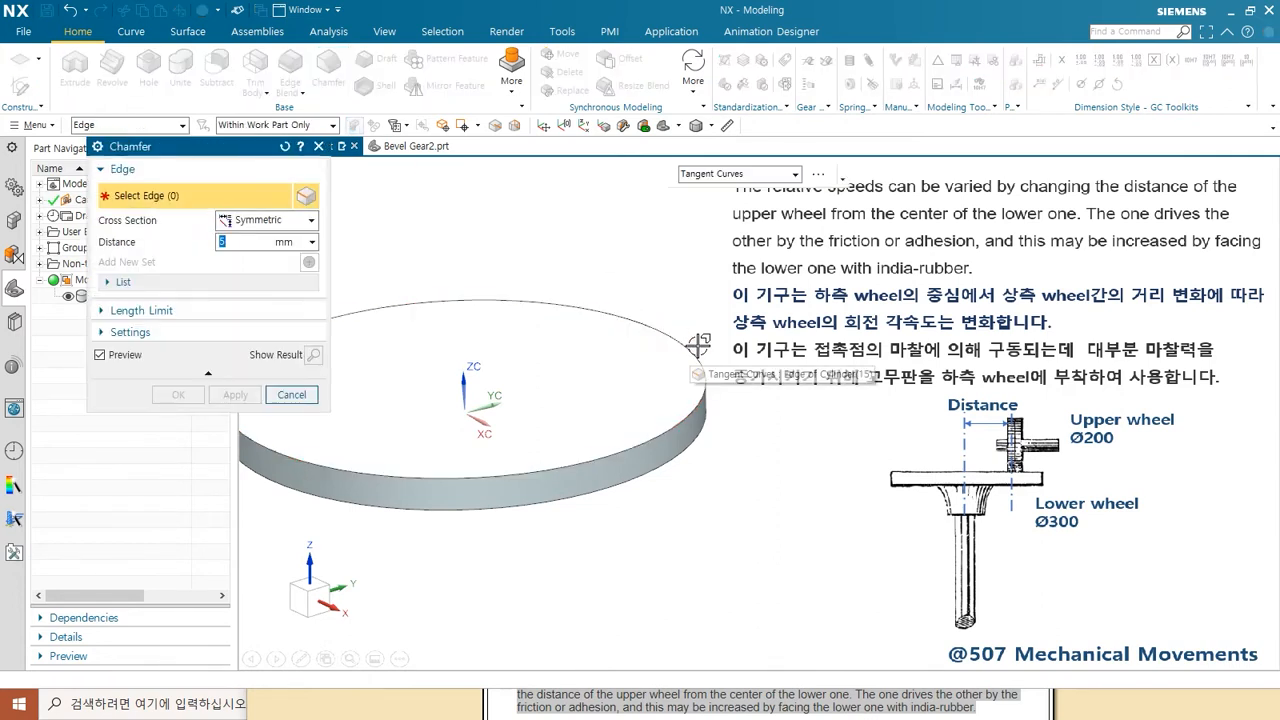
pyautogui.click(696, 355)
pyautogui.click(706, 410)
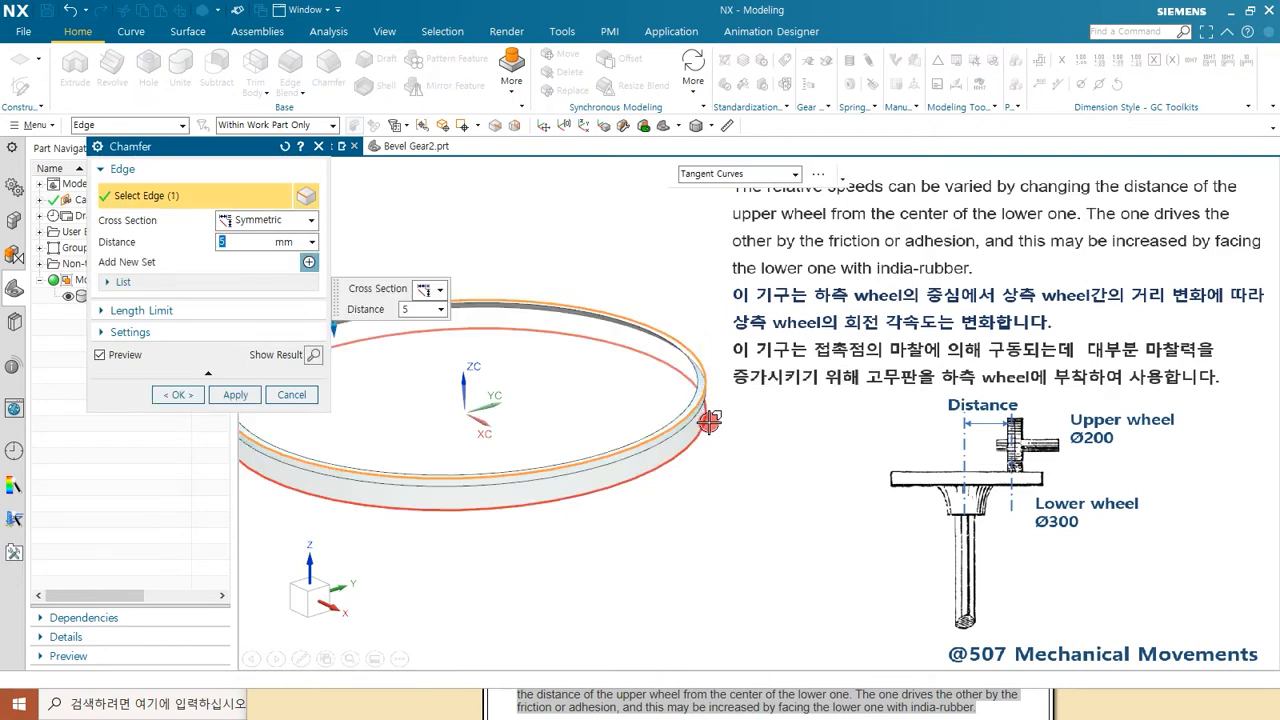
pyautogui.click(185, 397)
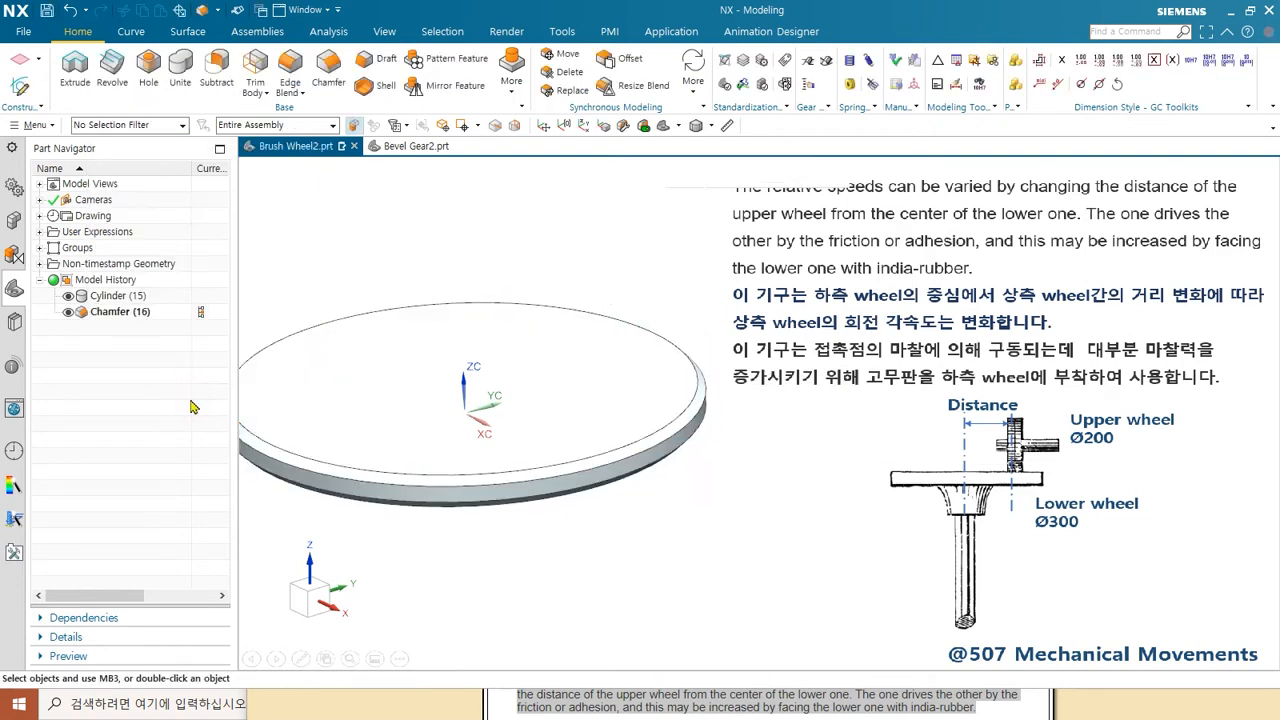
# - Start an extrusion with a sketch on the disc's top face and draw a vertical diameter line between the outer edge's quadrant points
pyautogui.click(74, 68)
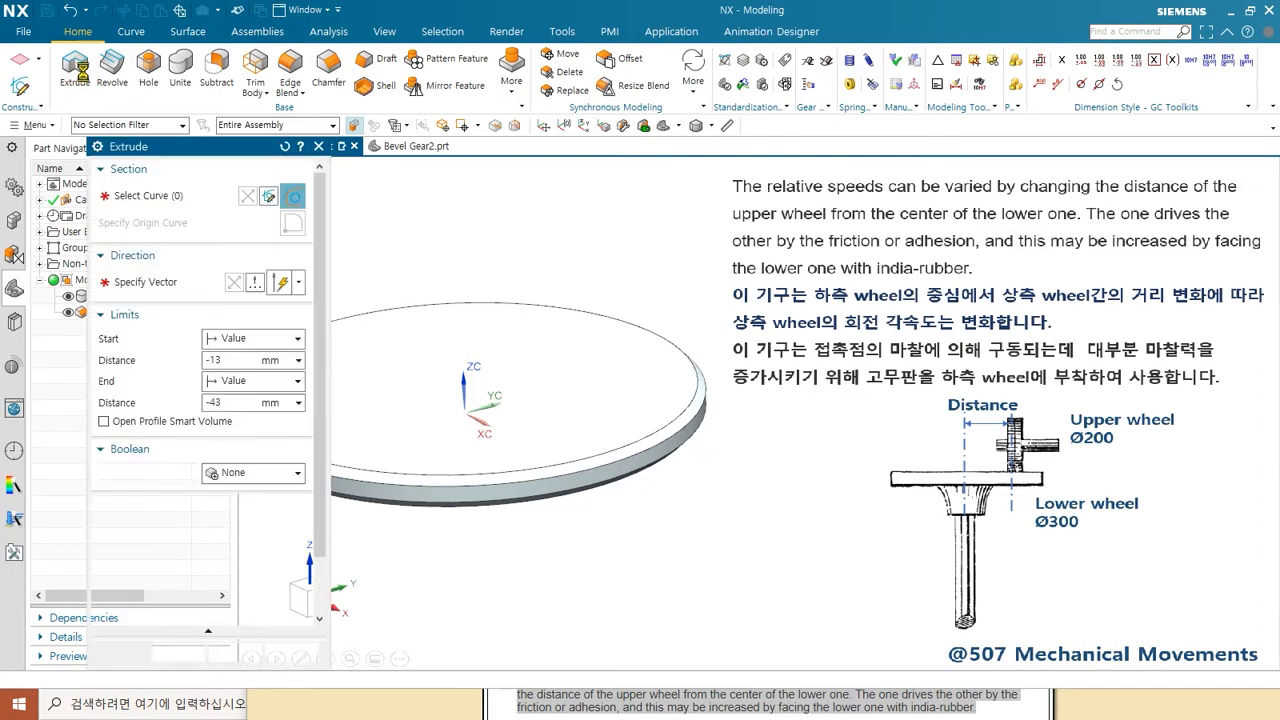
pyautogui.click(600, 378)
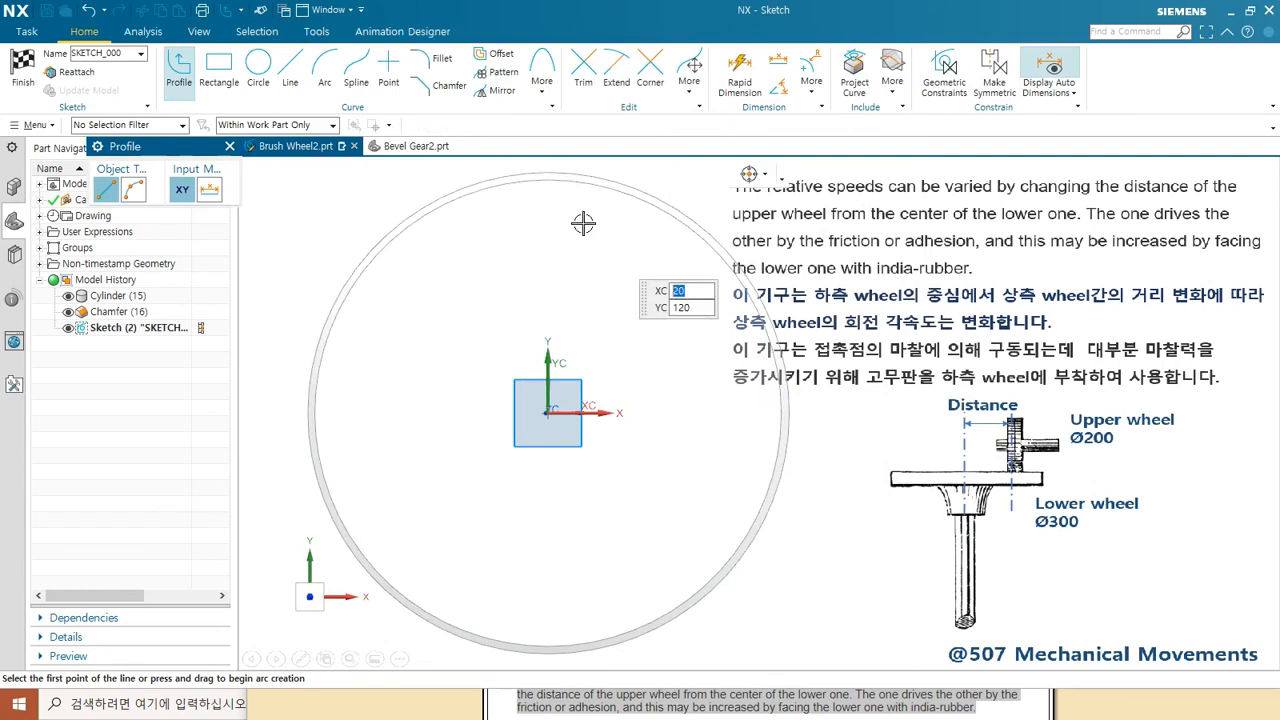
pyautogui.click(290, 68)
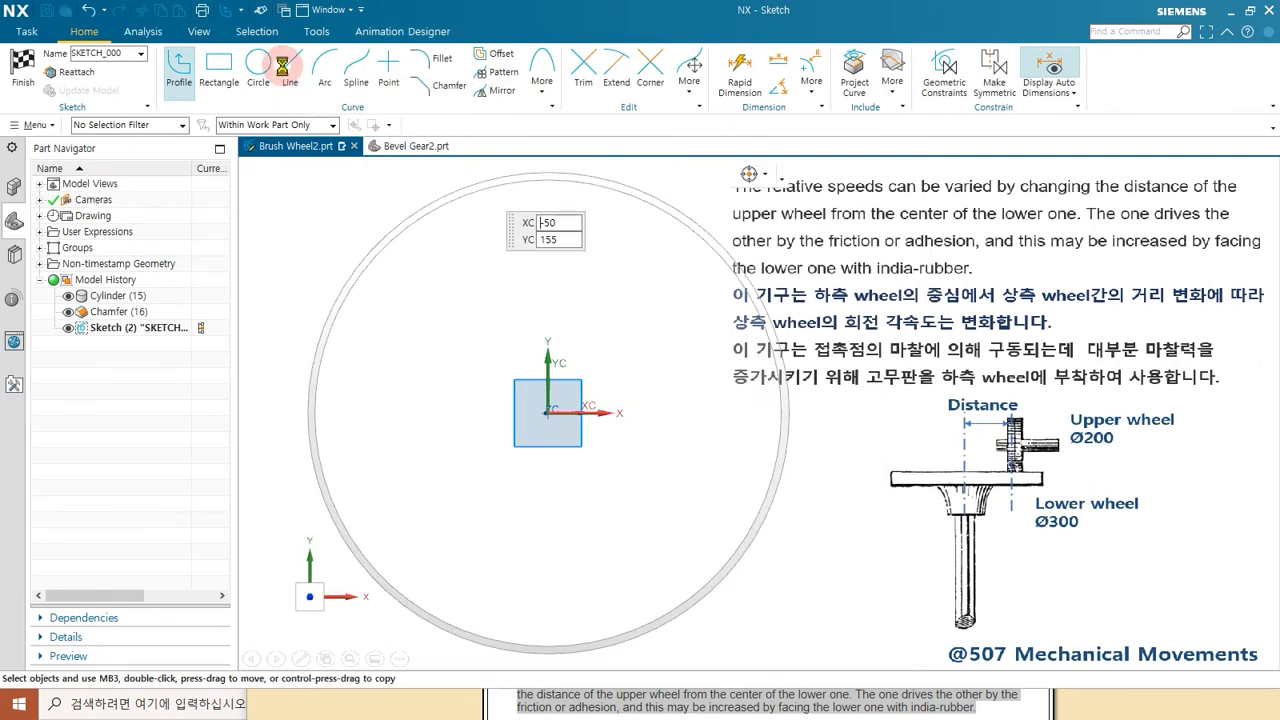
pyautogui.click(548, 172)
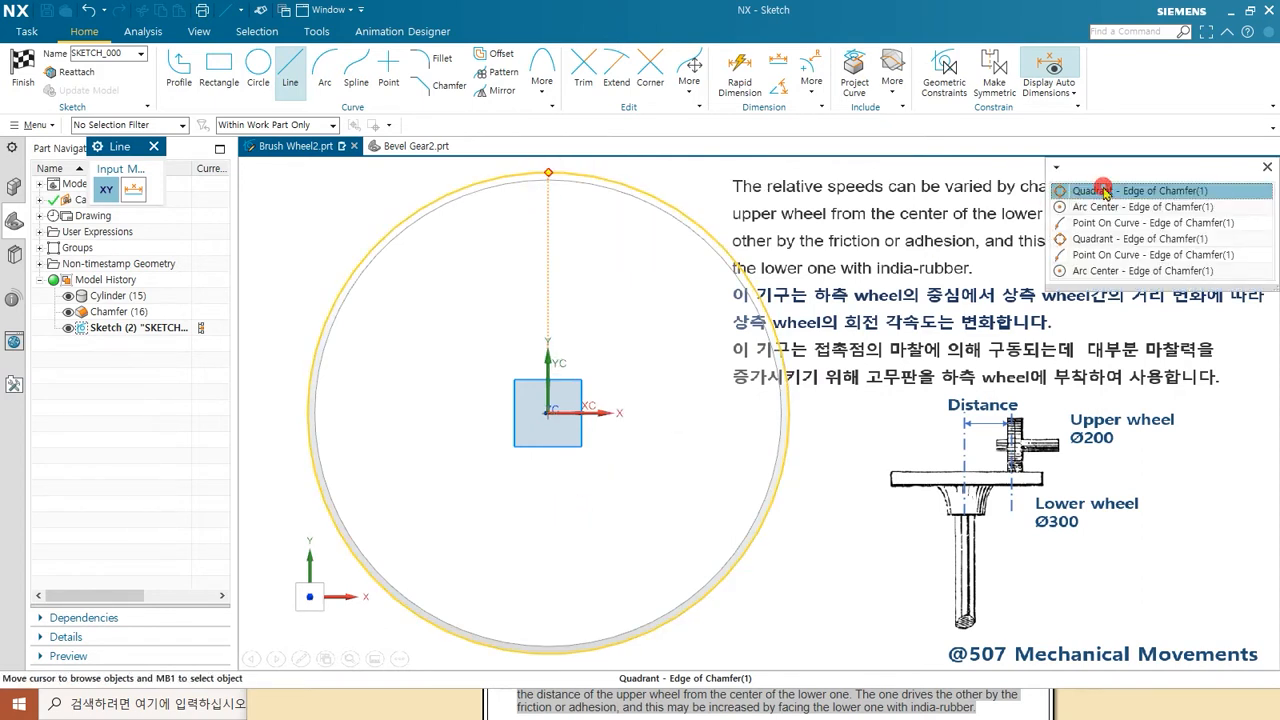
pyautogui.click(1140, 190)
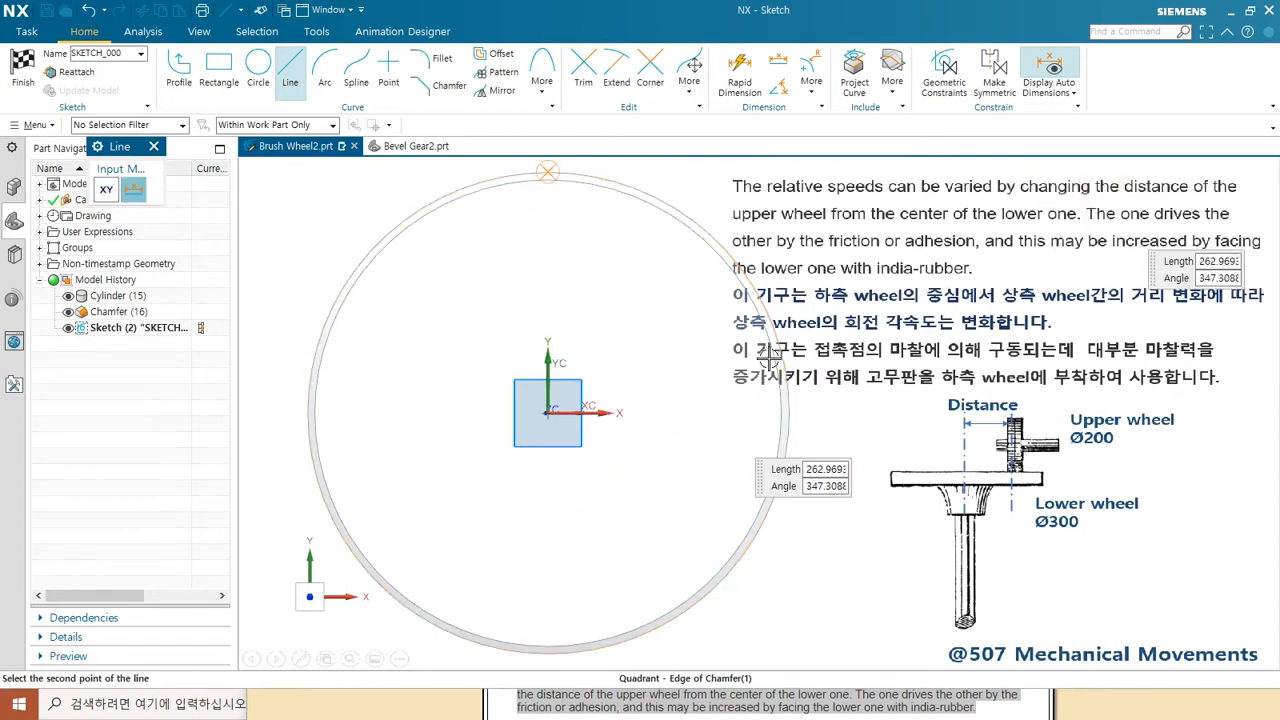
pyautogui.click(551, 654)
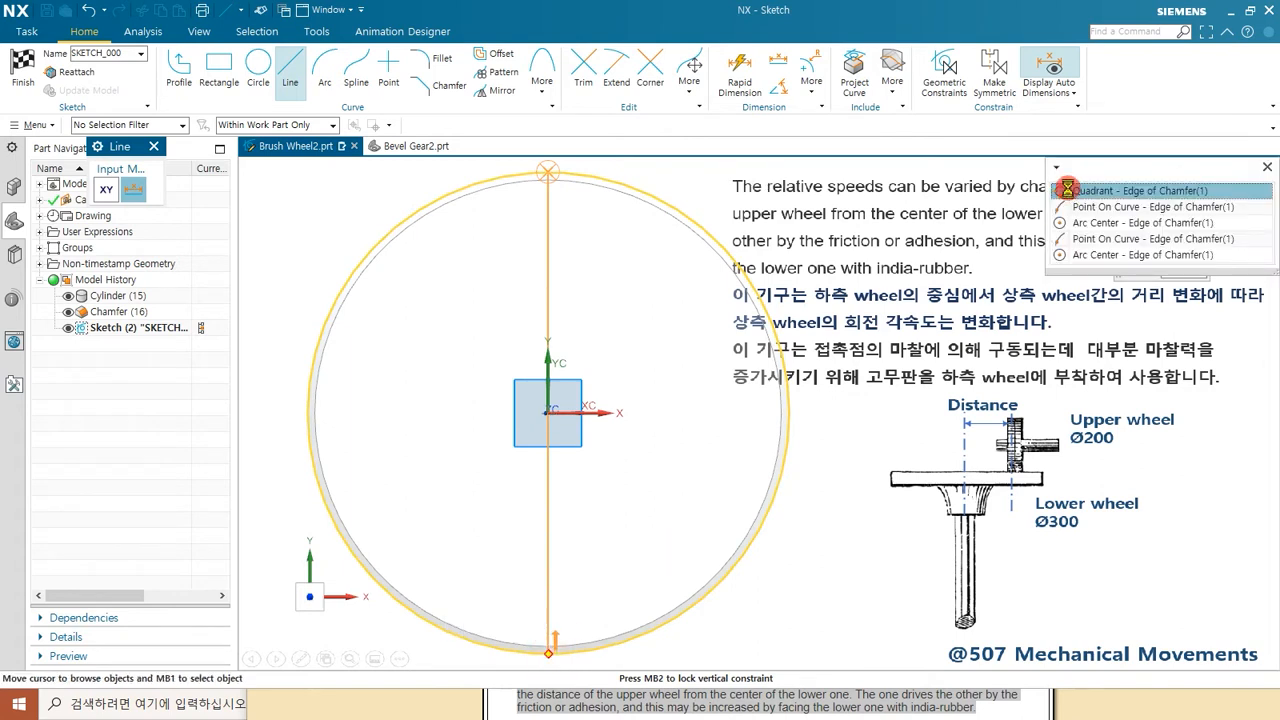
pyautogui.click(1050, 191)
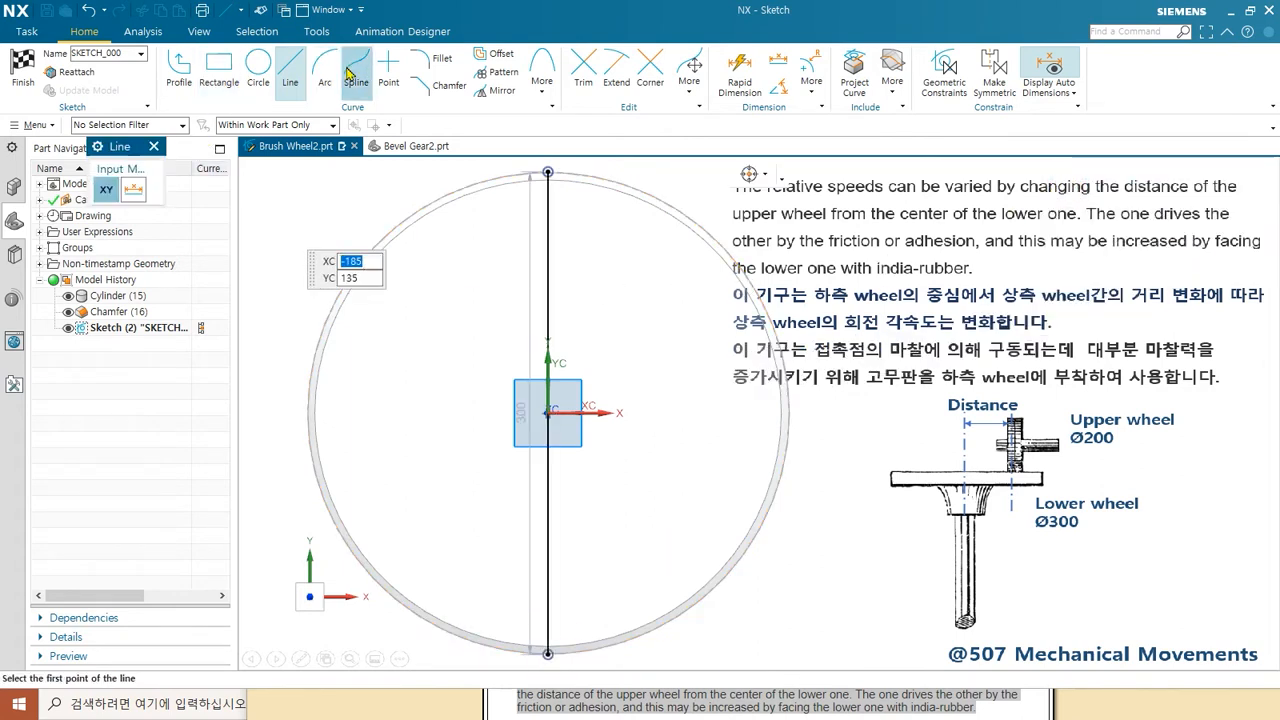
pyautogui.press('Escape')
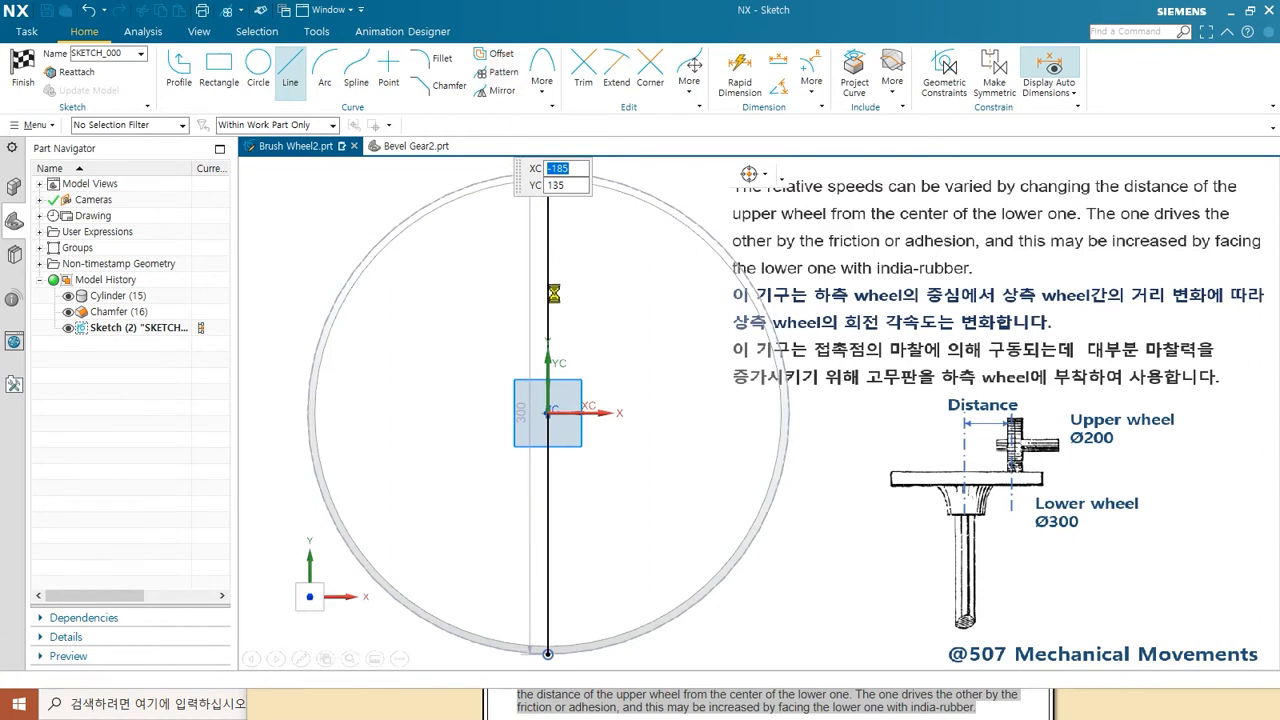
# - Pattern the diameter line circularly about the disc's center with a count of 6 and a 30° pitch angle
pyautogui.click(553, 289)
pyautogui.click(163, 299)
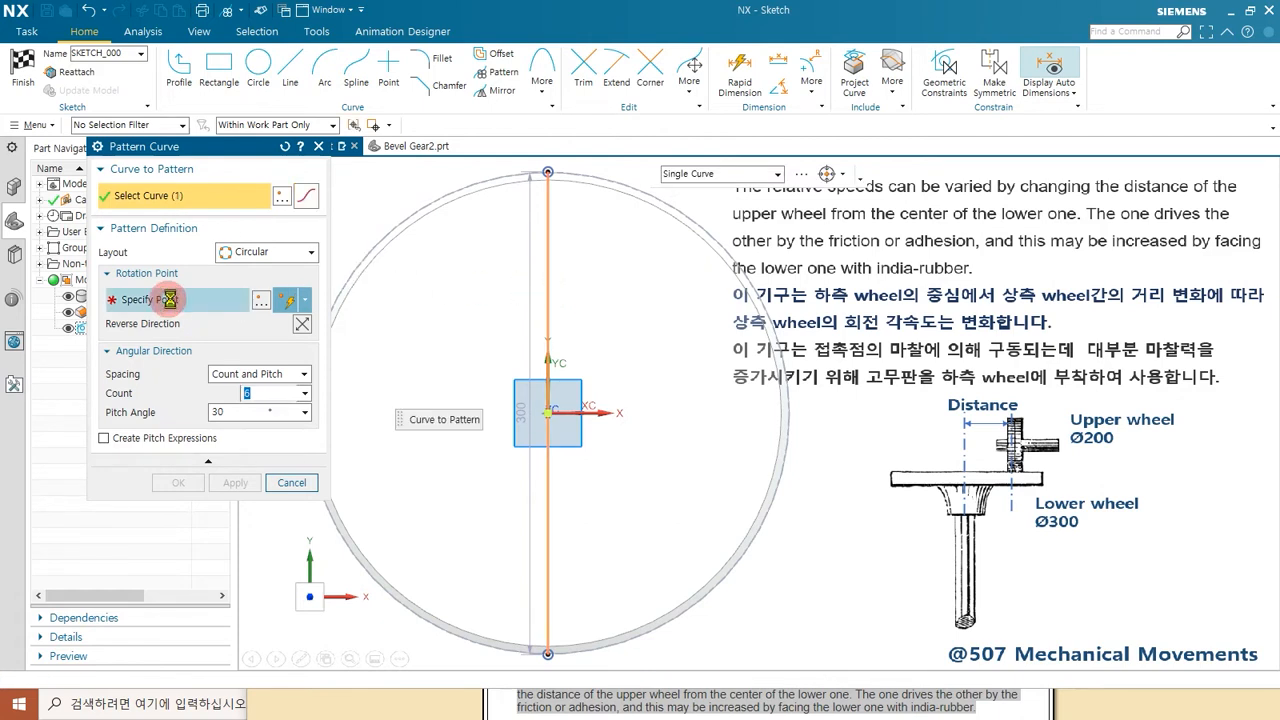
pyautogui.click(645, 205)
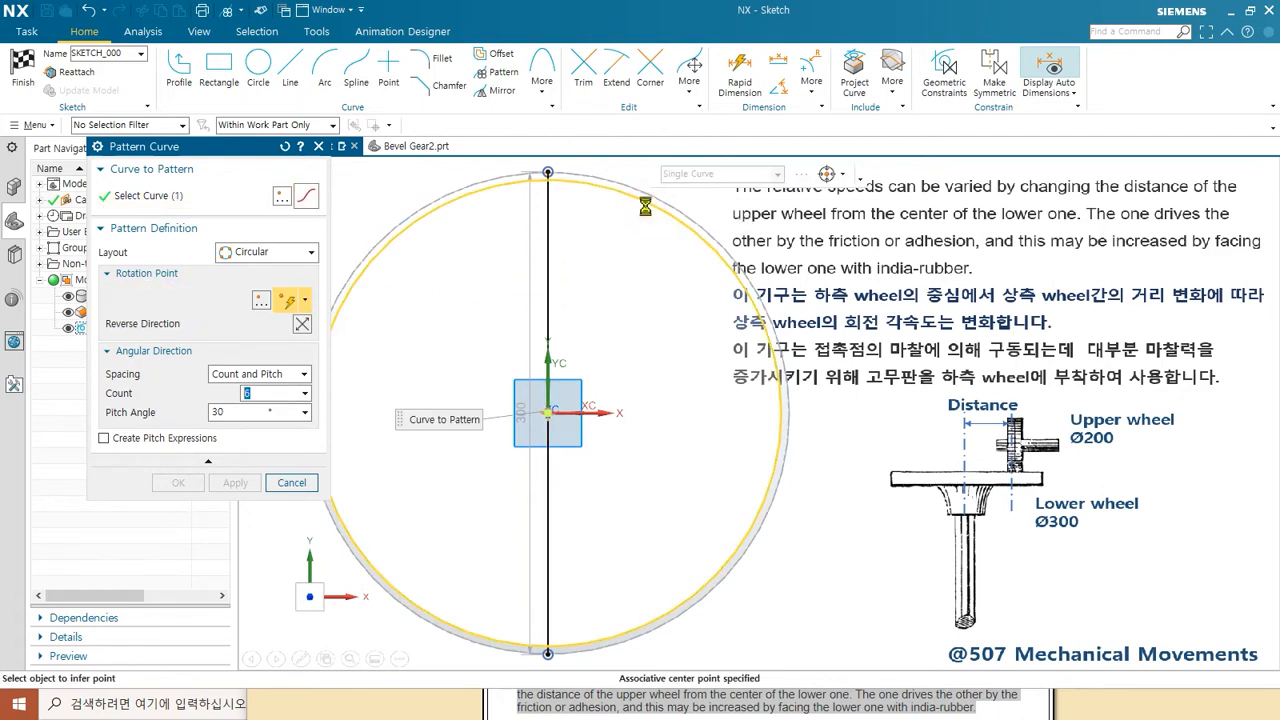
pyautogui.click(238, 411)
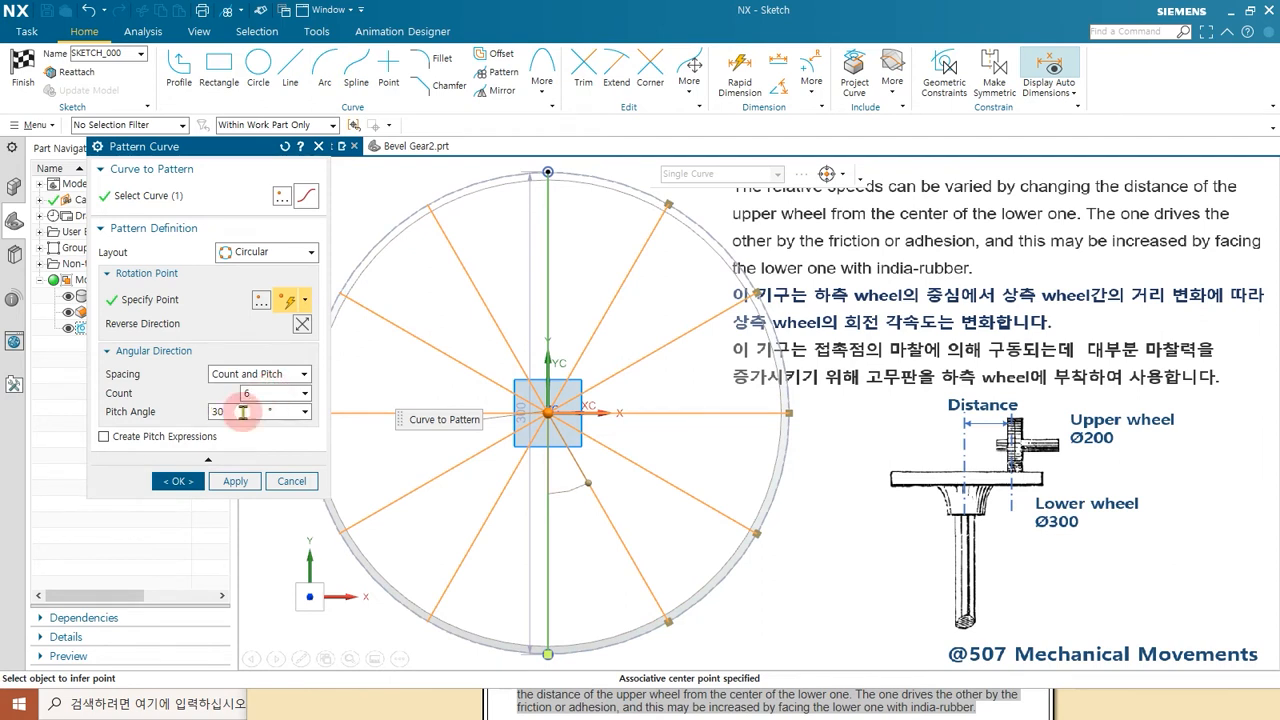
pyautogui.click(236, 481)
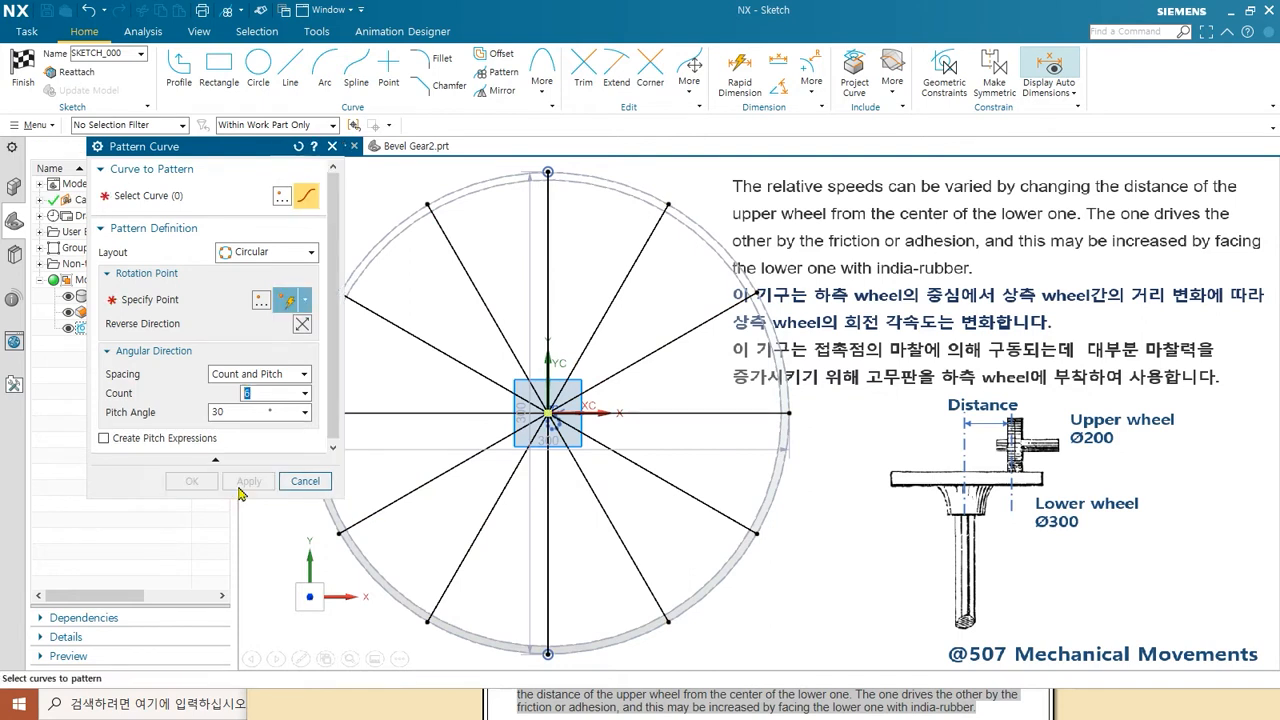
pyautogui.click(291, 481)
# - Finish the sketch and extrude the radial lines from 0 to 2 mm, with the direction reversed into the disc
pyautogui.click(33, 79)
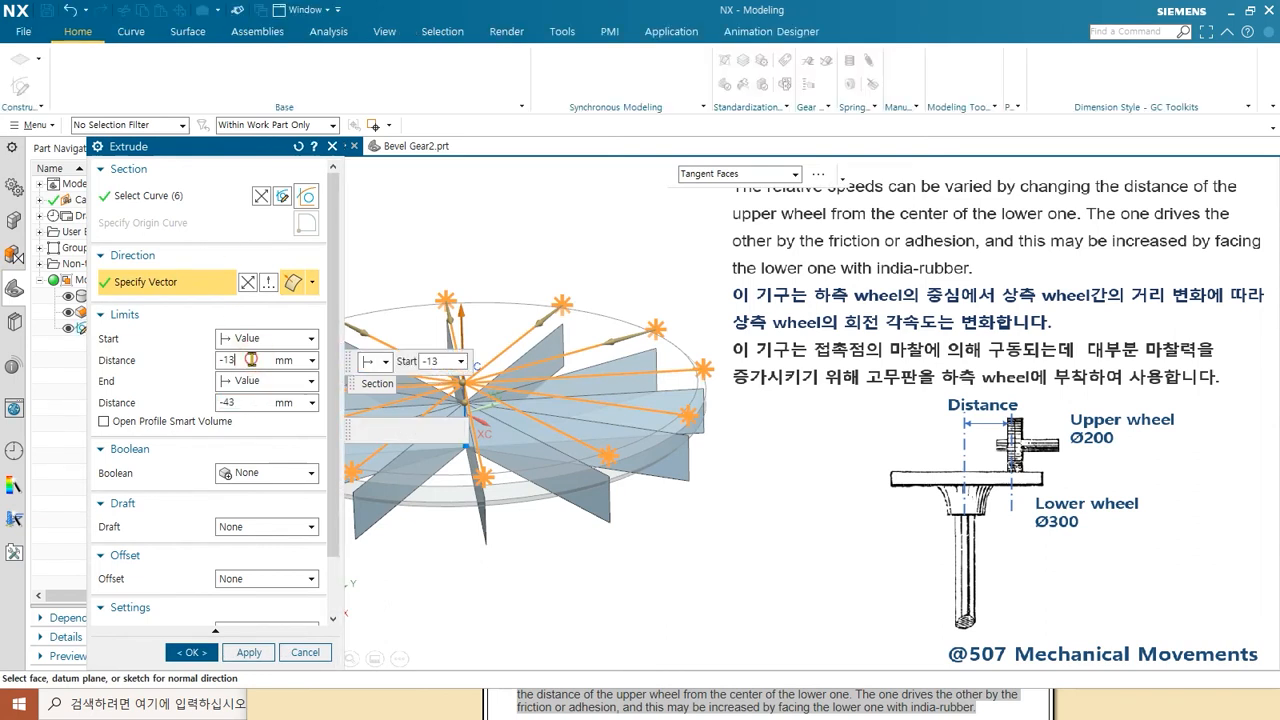
pyautogui.click(250, 362)
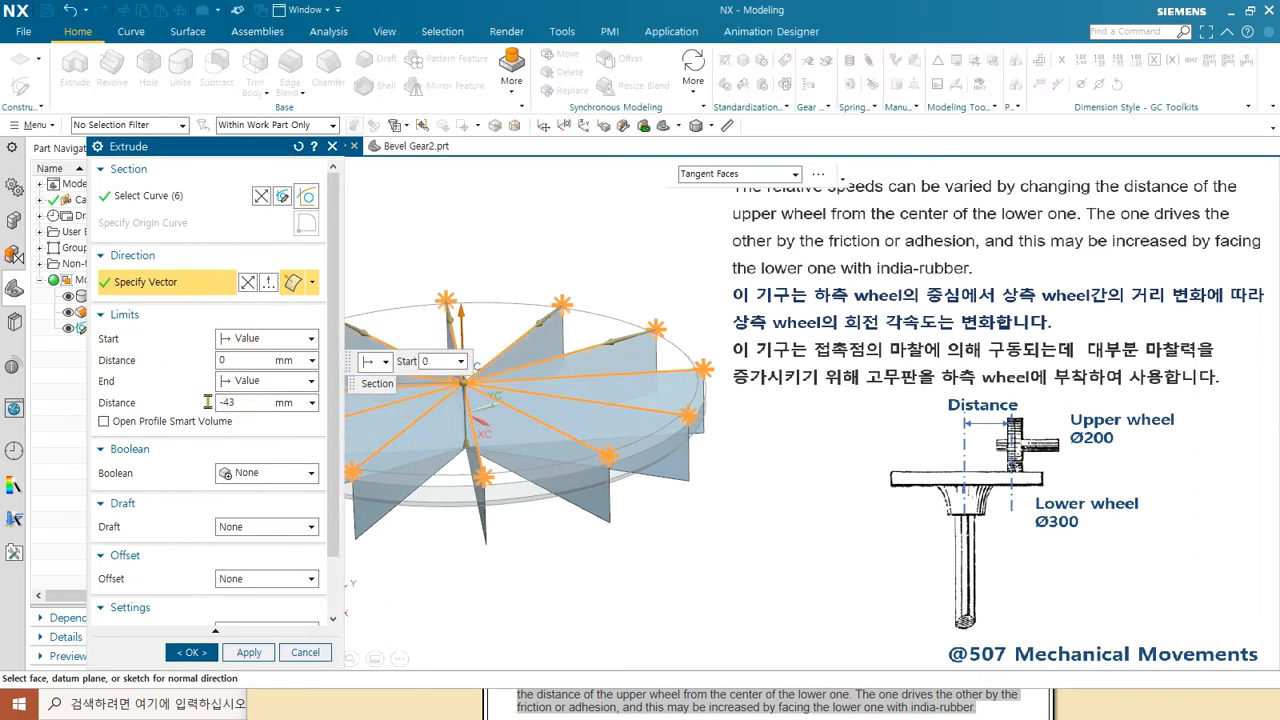
pyautogui.click(243, 402)
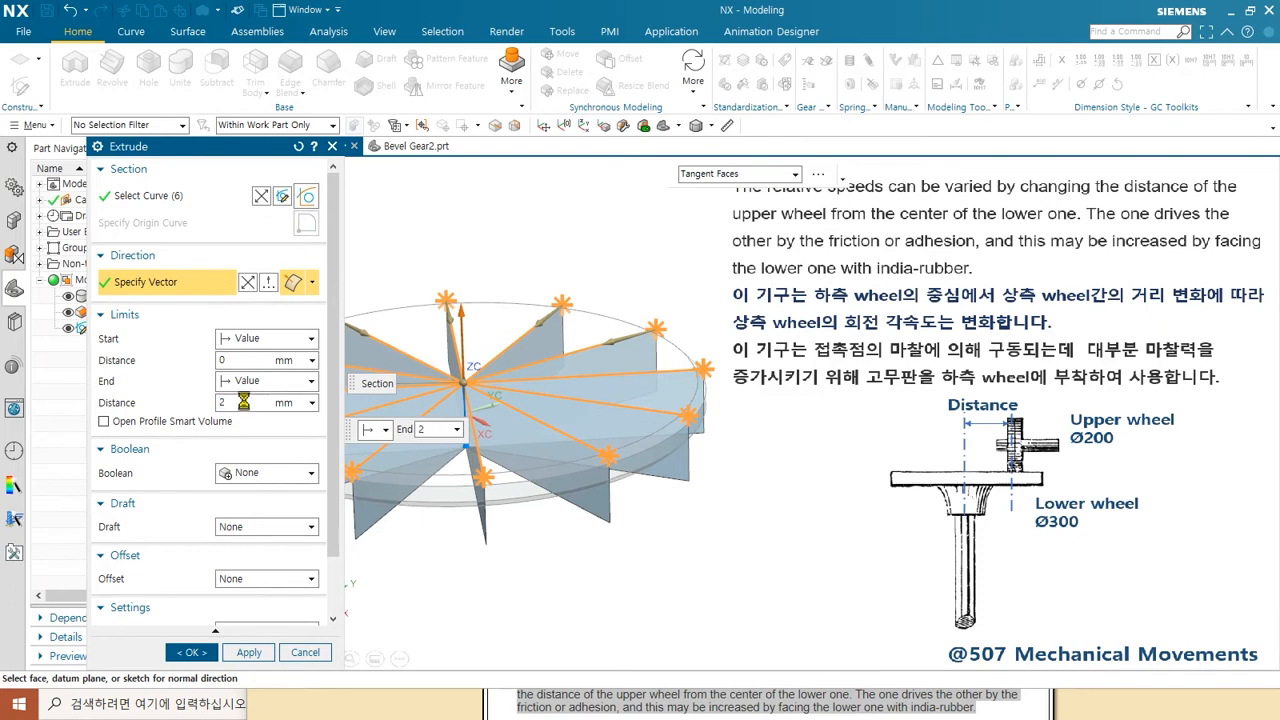
pyautogui.moveTo(380, 423); pyautogui.dragTo(543, 403, button='middle')
pyautogui.click(248, 280)
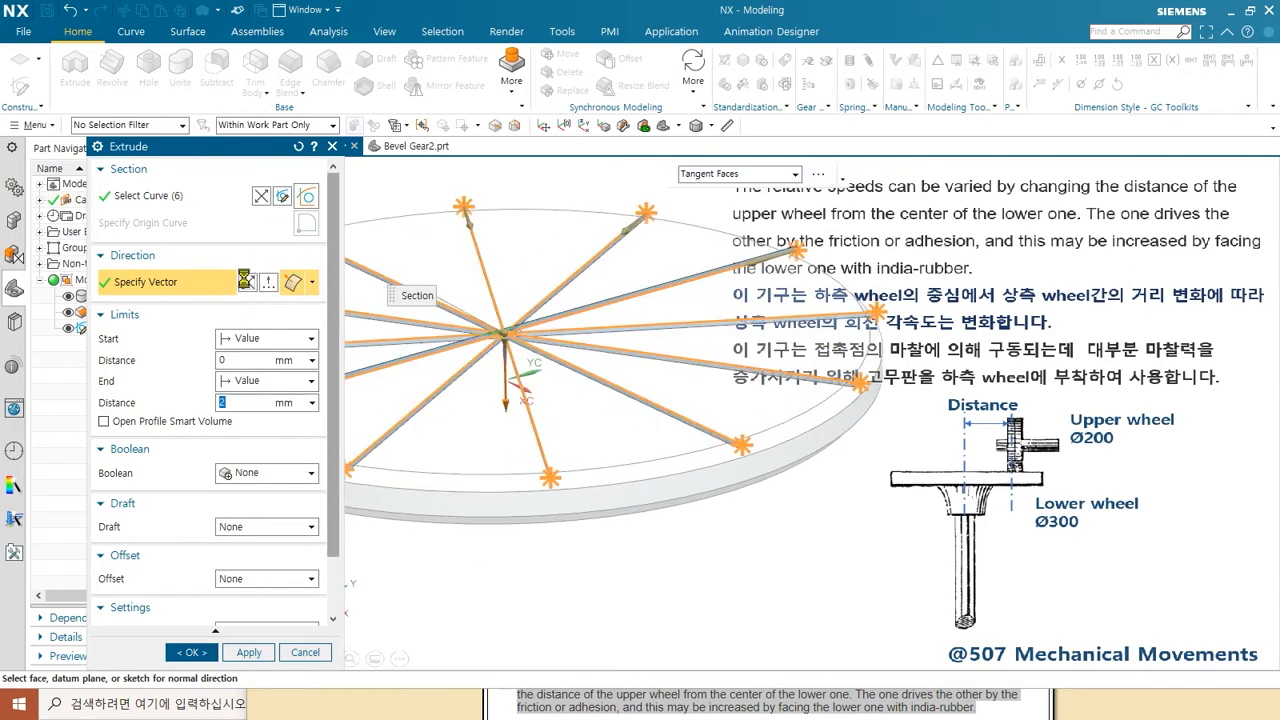
# - Give the extrusion a two-sided offset from -1 to 1 mm and subtract it from the disc to cut the grooves
pyautogui.click(268, 580)
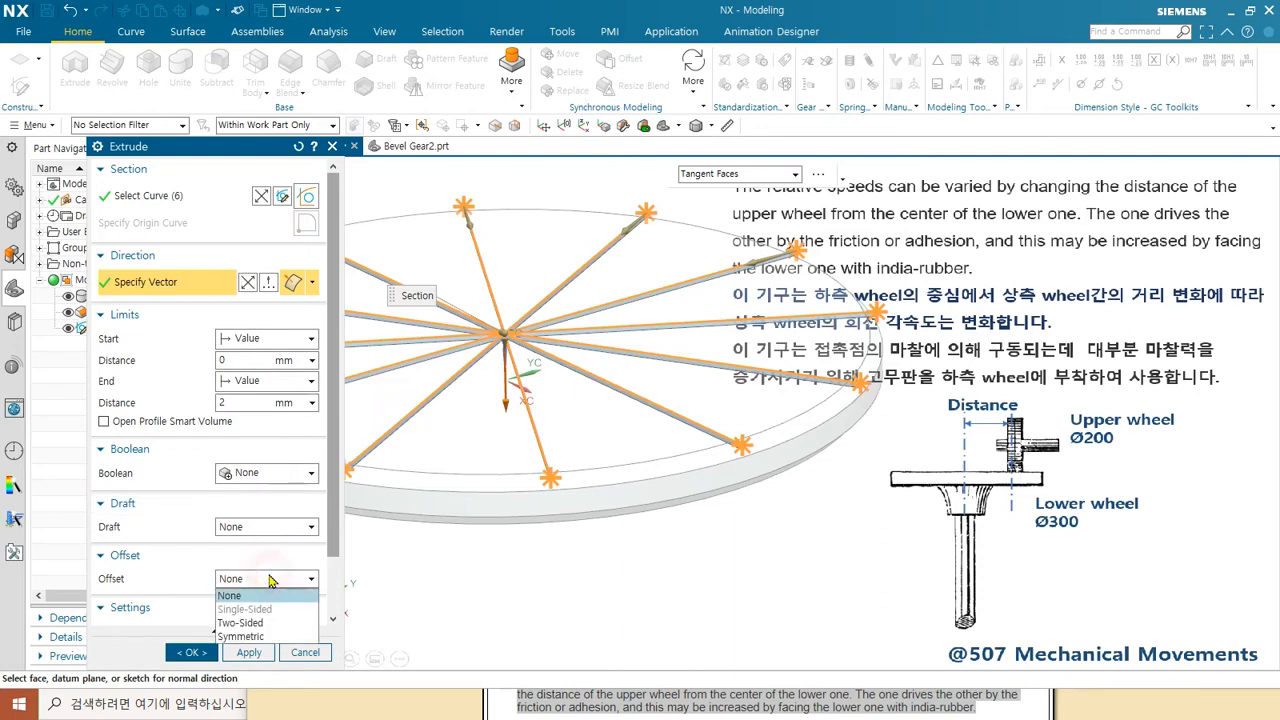
pyautogui.click(250, 624)
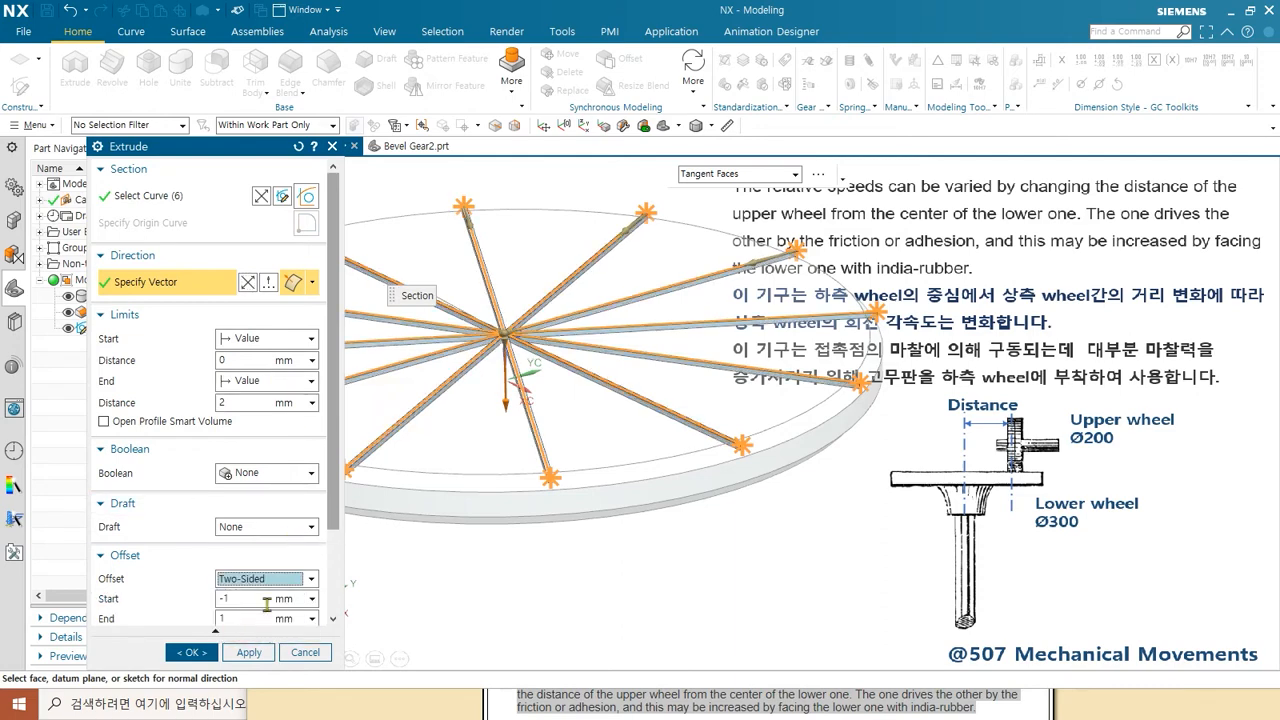
pyautogui.click(249, 601)
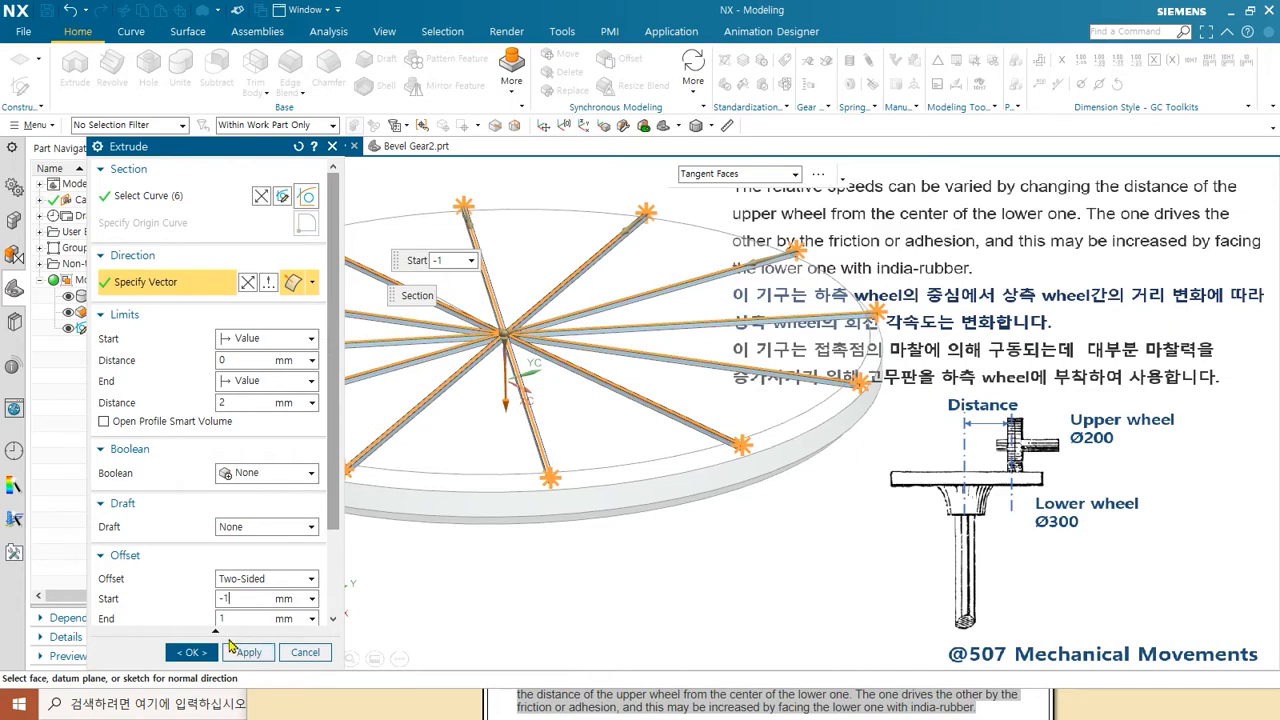
pyautogui.click(245, 474)
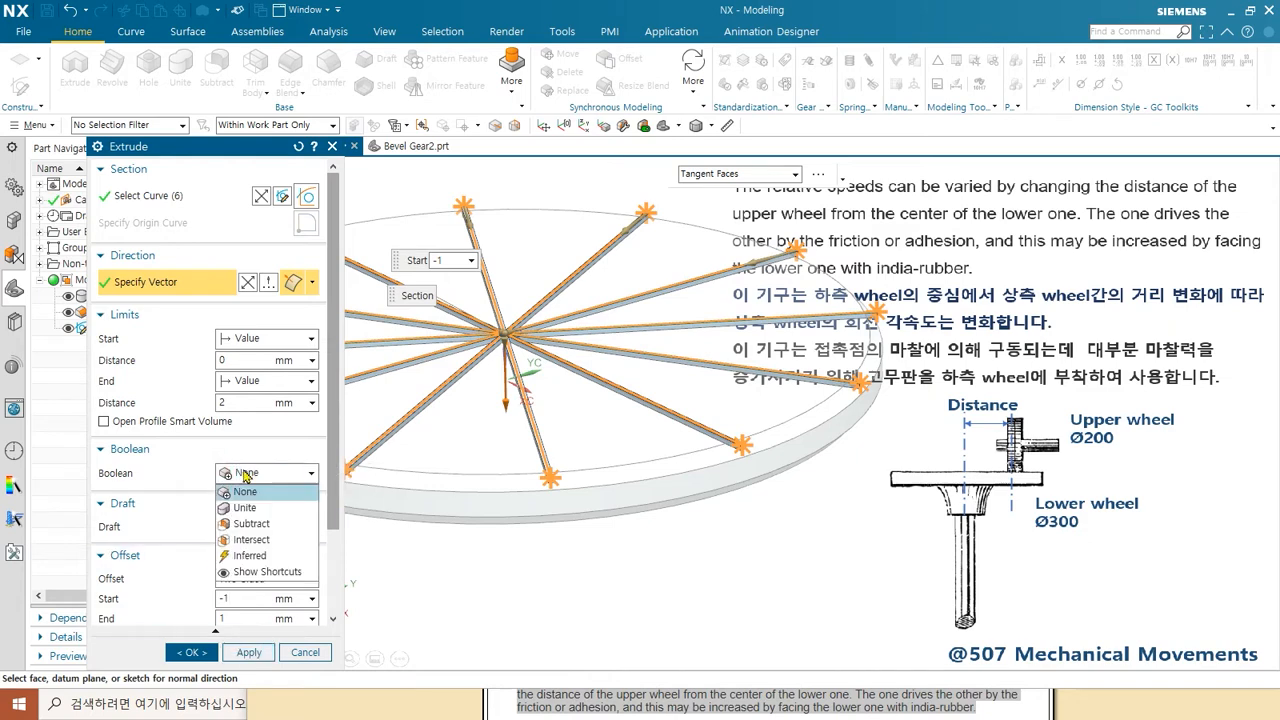
pyautogui.click(252, 524)
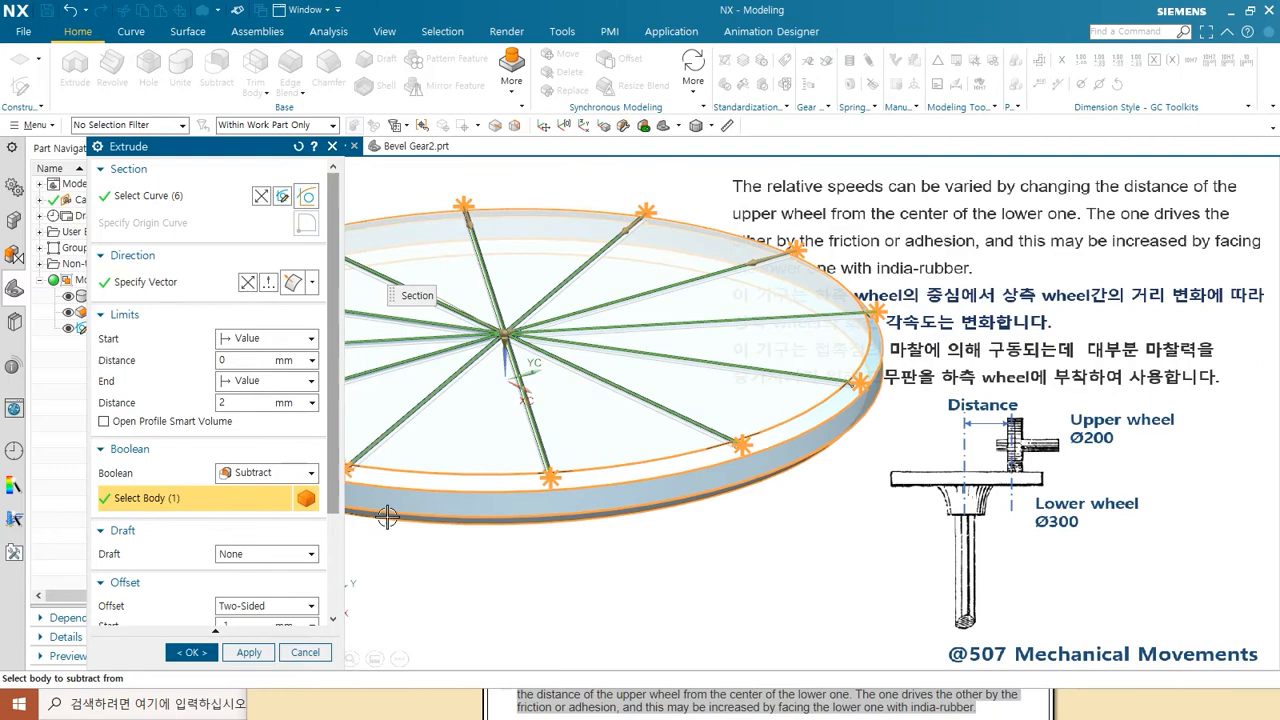
pyautogui.click(192, 652)
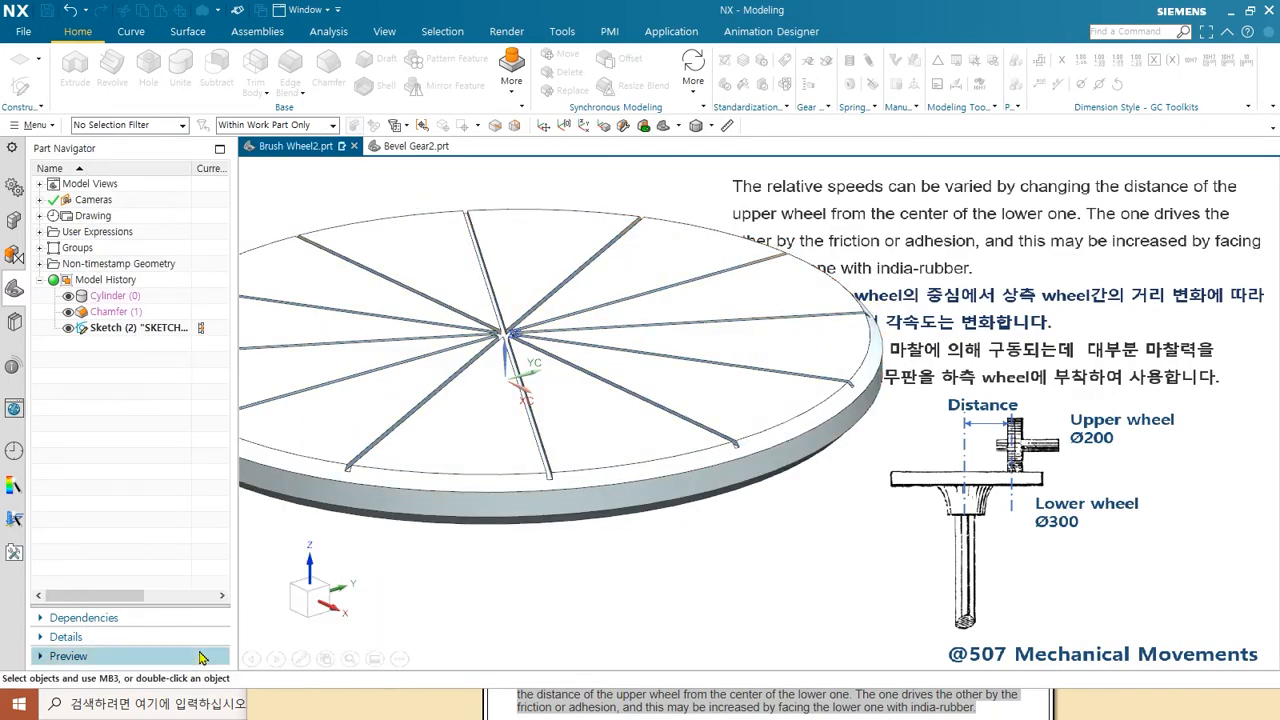
# - Edit the object display with selection limited to faces and color every third sector face on the disc's top magenta, four in total
pyautogui.moveTo(441, 429); pyautogui.dragTo(489, 500, button='middle')
pyautogui.scroll(-3, 466, 454)
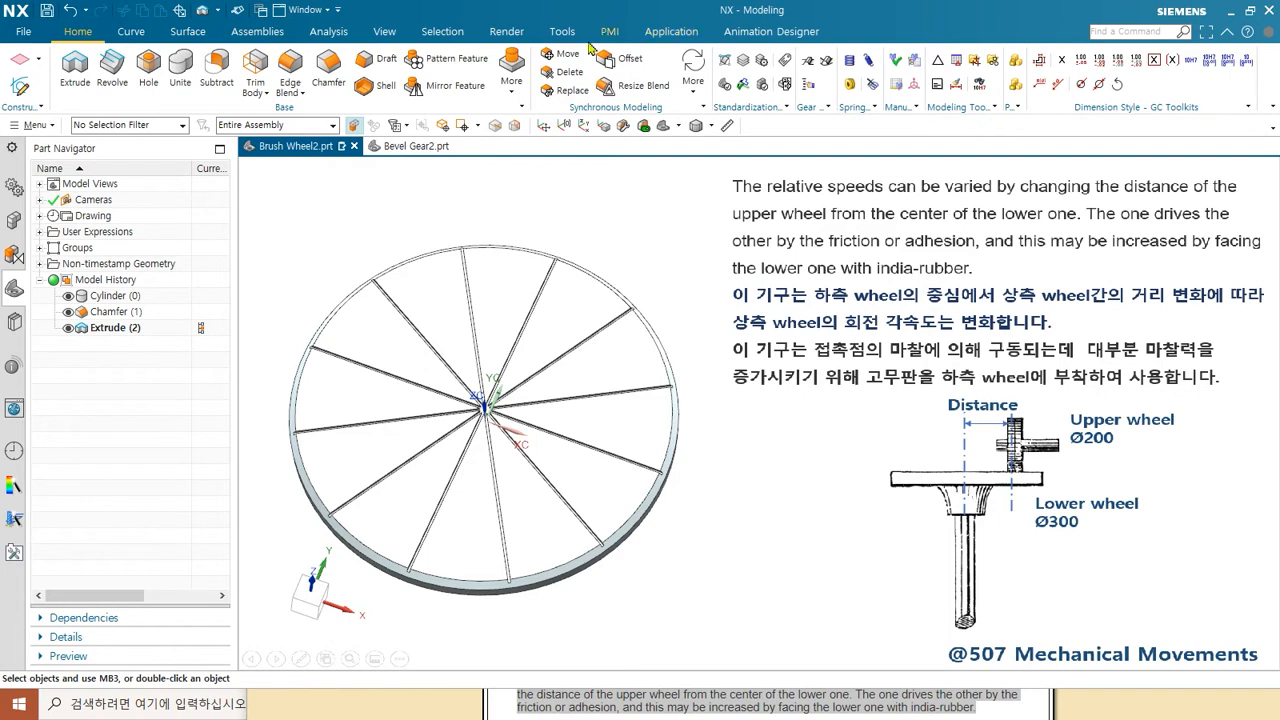
pyautogui.click(563, 32)
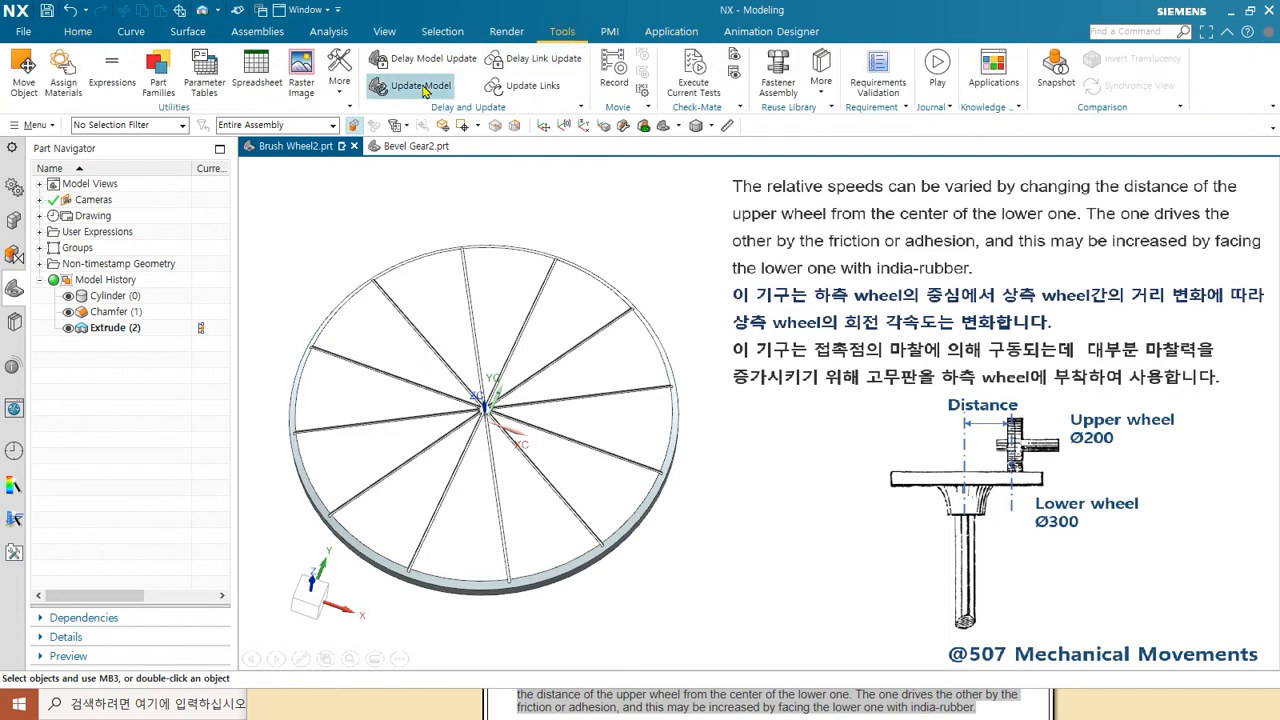
pyautogui.moveTo(361, 342); pyautogui.dragTo(432, 322, button='middle')
pyautogui.hotkey('ctrl', 'j')
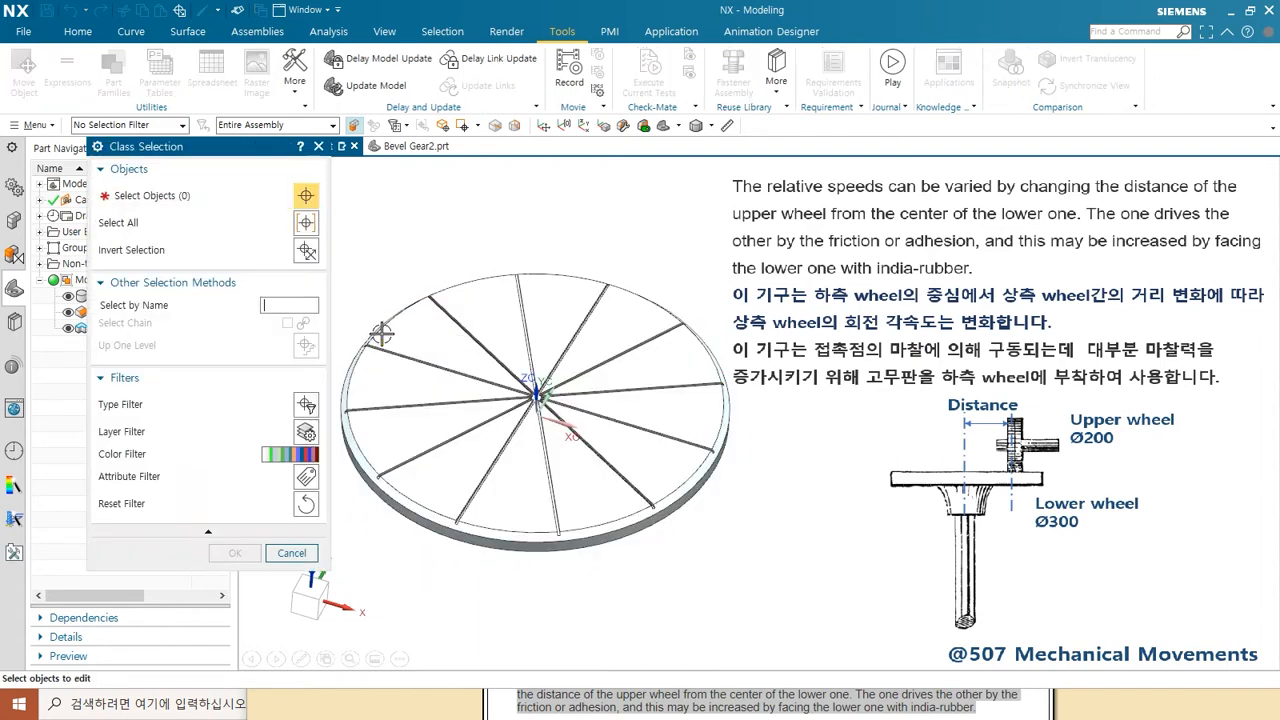
pyautogui.click(307, 404)
pyautogui.click(164, 206)
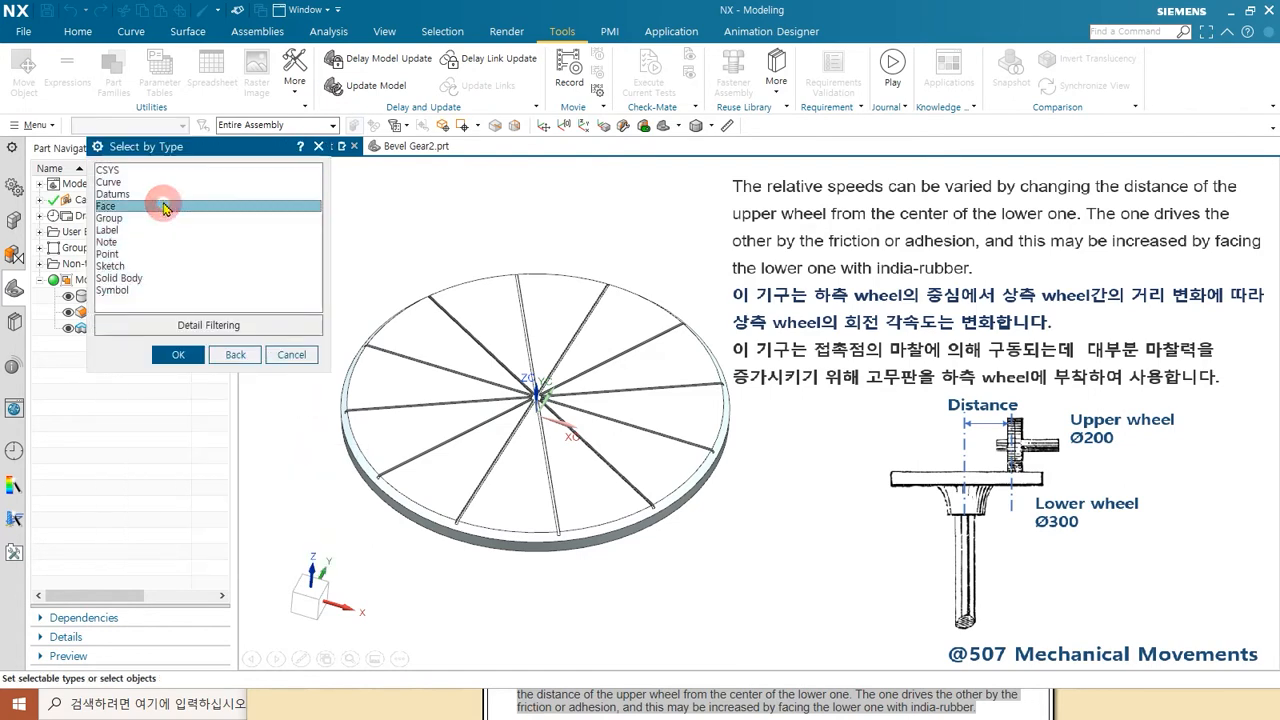
pyautogui.click(178, 354)
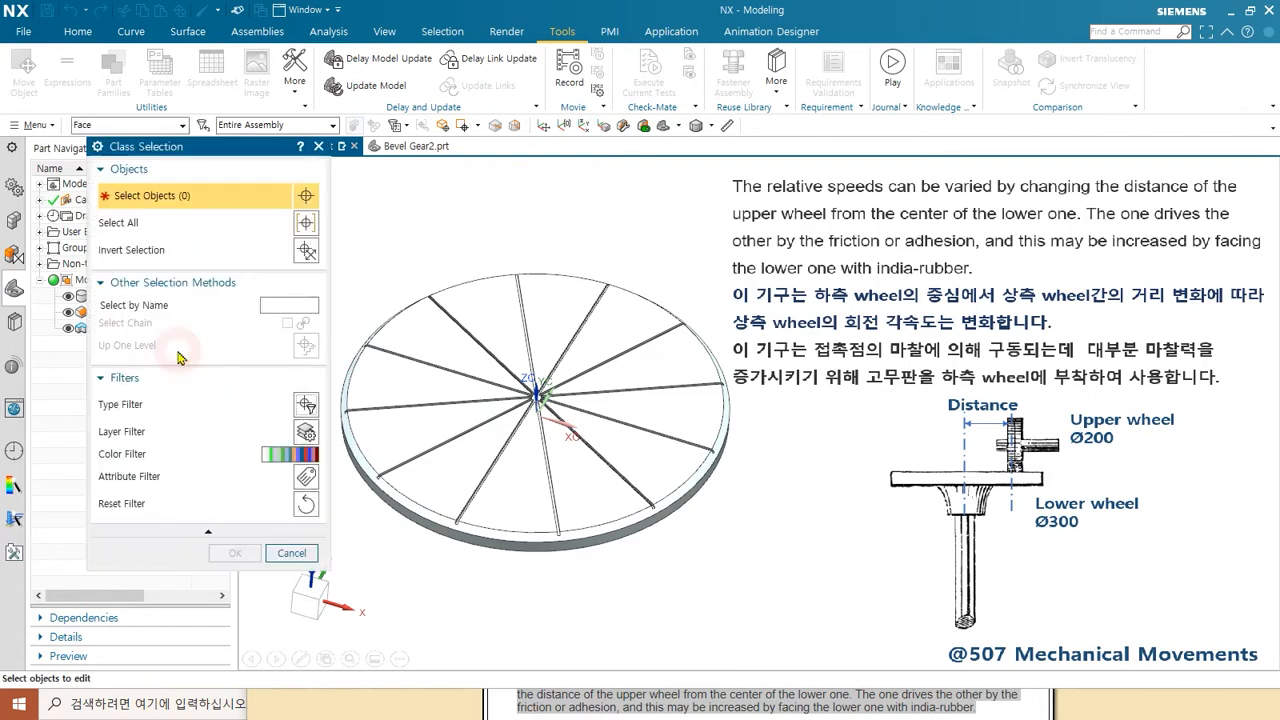
pyautogui.click(452, 468)
pyautogui.click(601, 346)
pyautogui.click(430, 349)
pyautogui.click(654, 461)
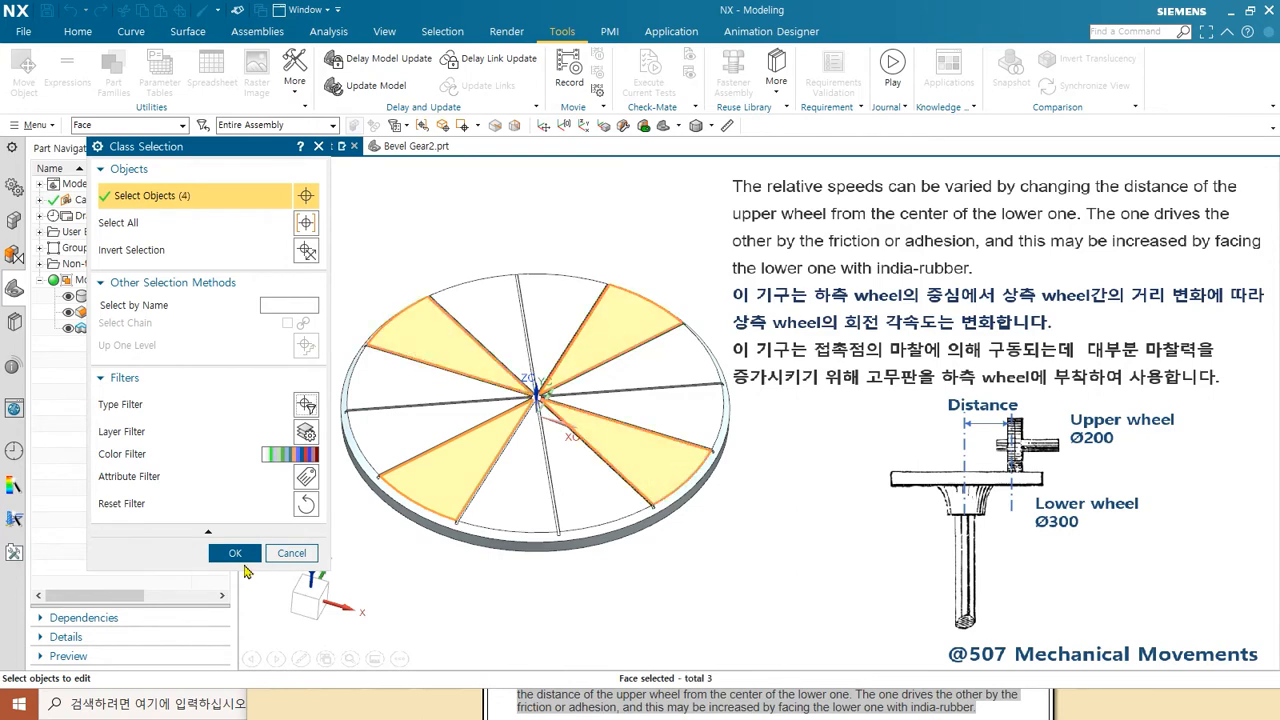
pyautogui.click(235, 553)
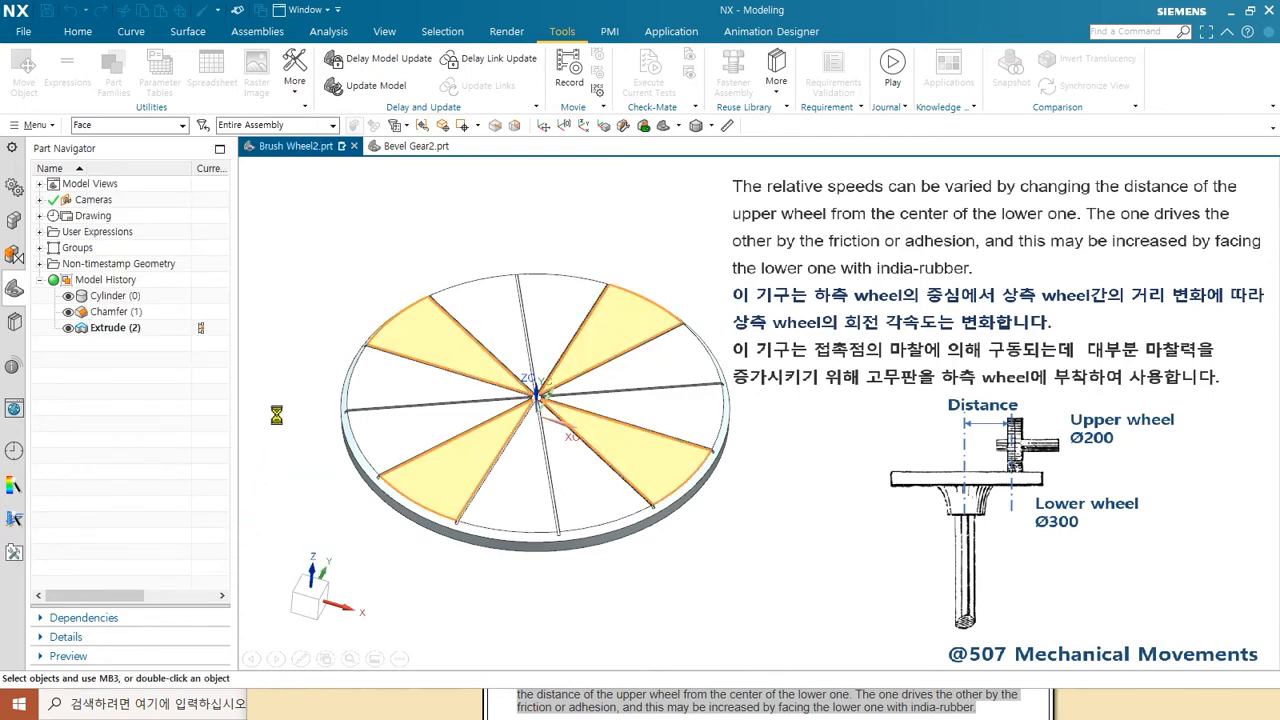
pyautogui.click(283, 249)
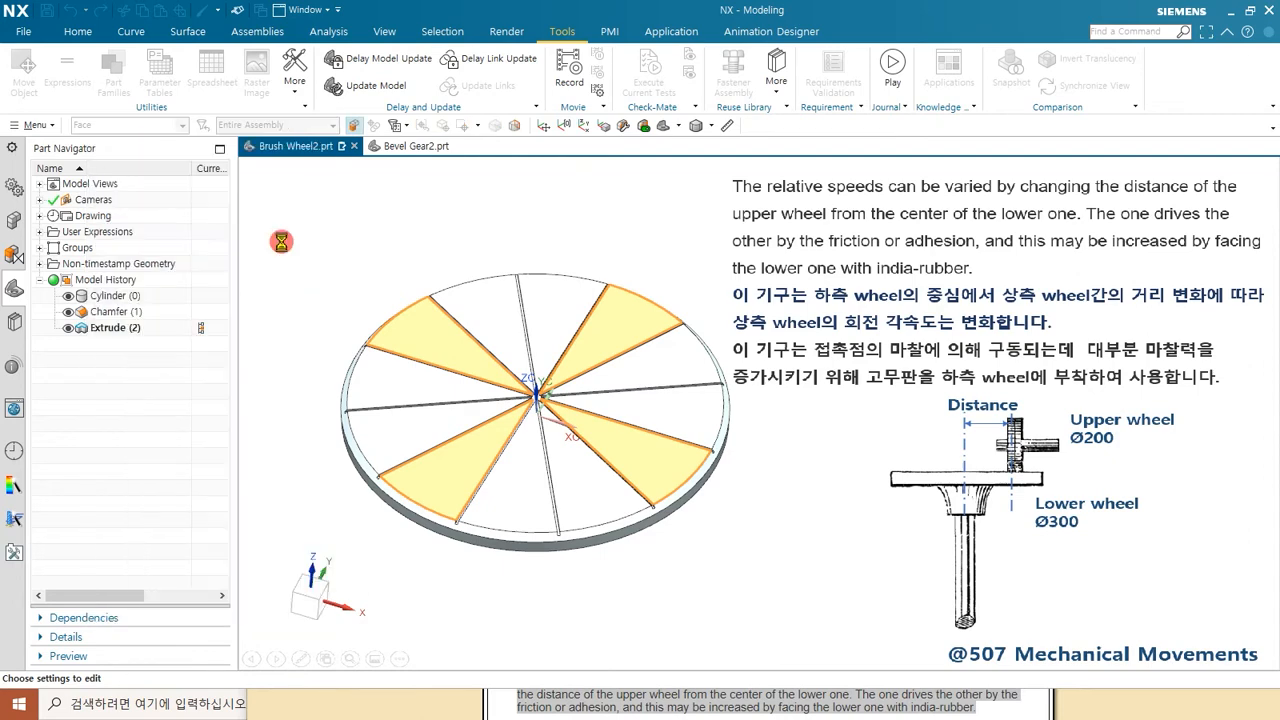
pyautogui.click(110, 235)
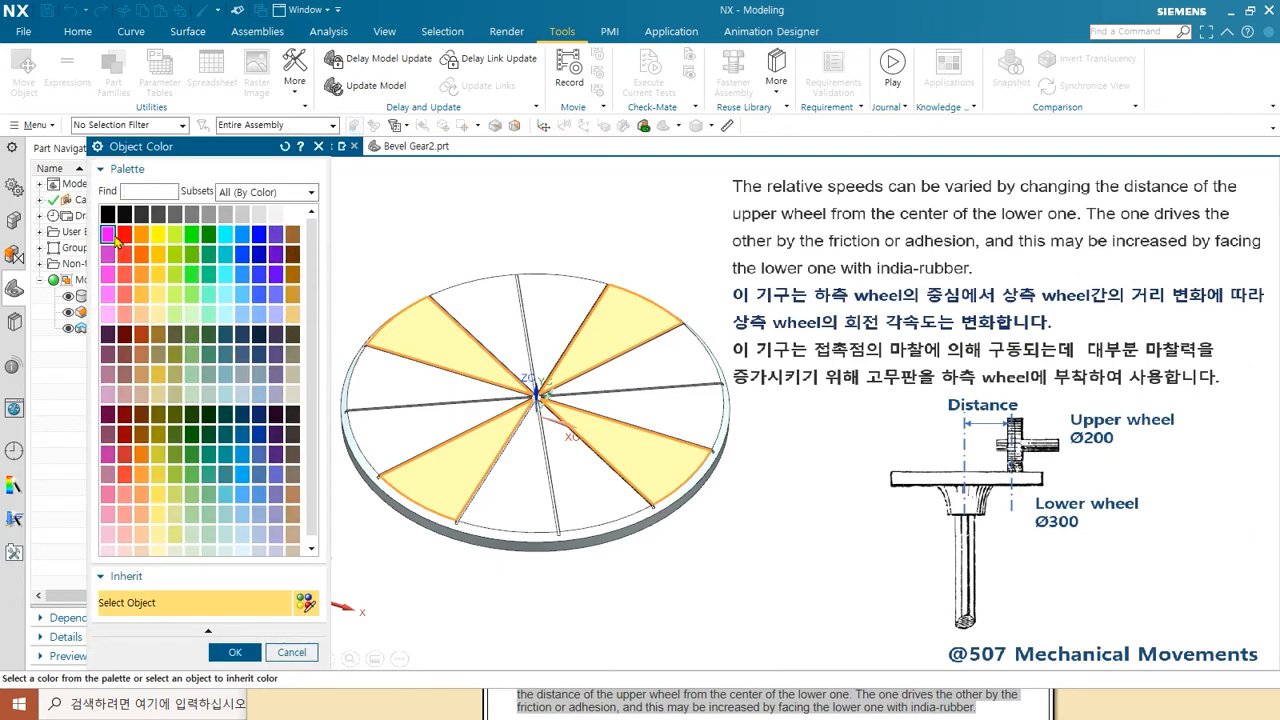
pyautogui.click(235, 652)
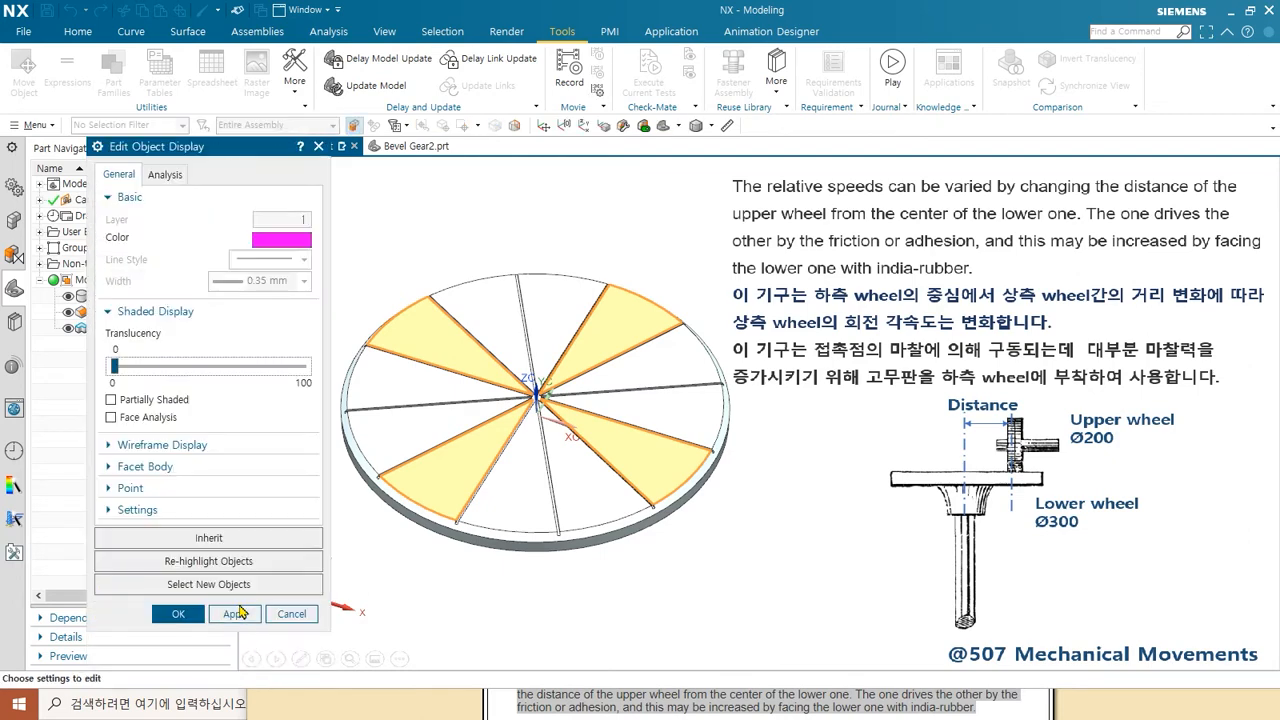
pyautogui.click(235, 614)
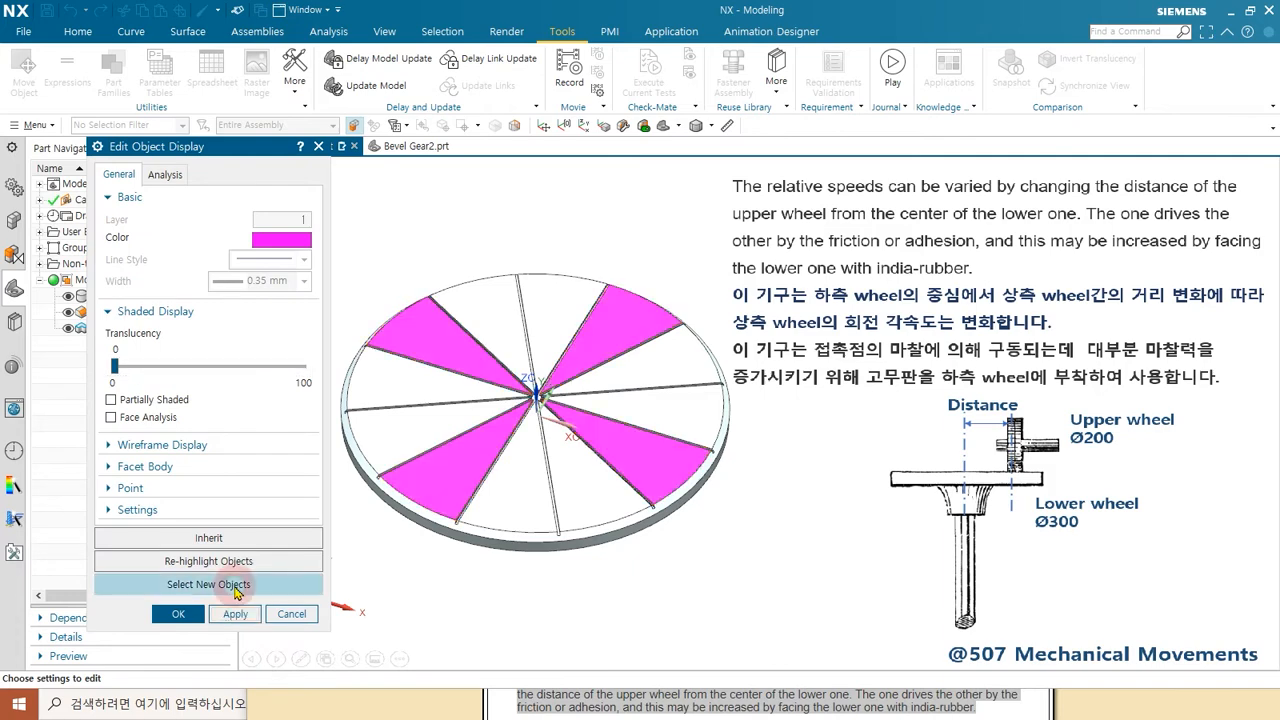
# - Select the four sector faces adjacent clockwise or counterclockwise to the magenta ones, one beside each, using the Face type filter, and color them blue
pyautogui.click(232, 584)
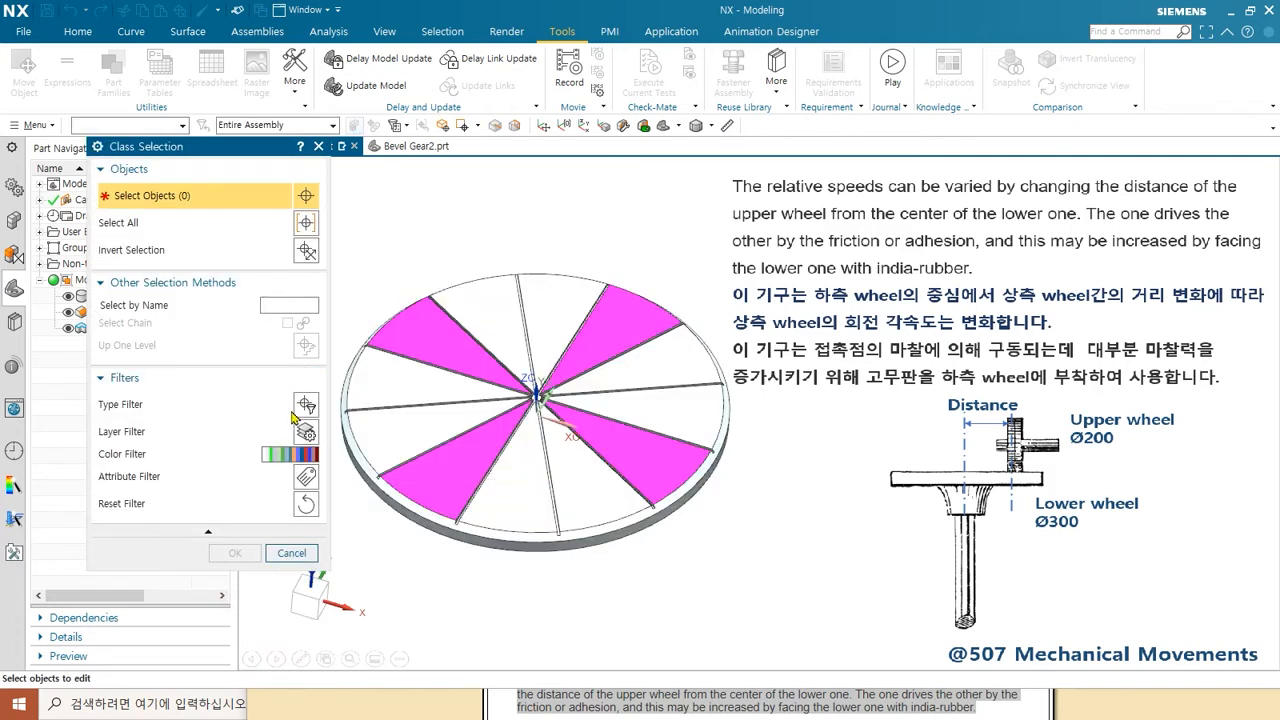
pyautogui.click(306, 405)
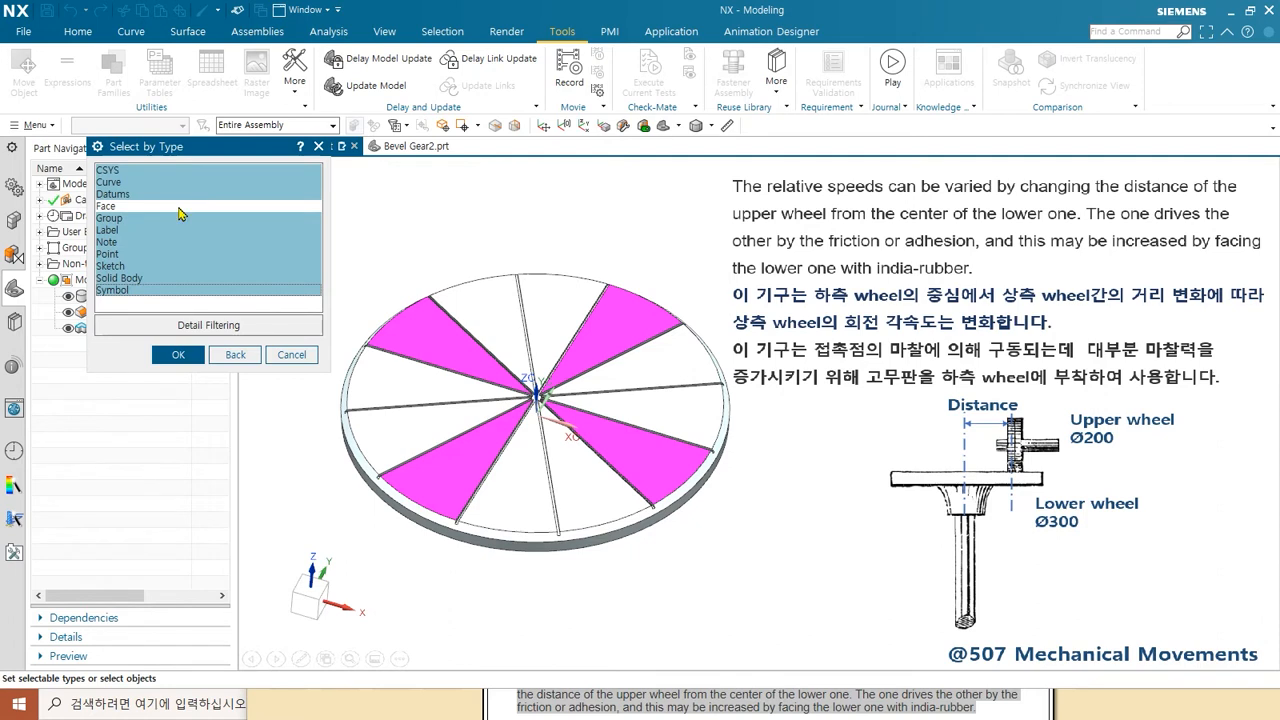
pyautogui.click(181, 213)
pyautogui.click(178, 354)
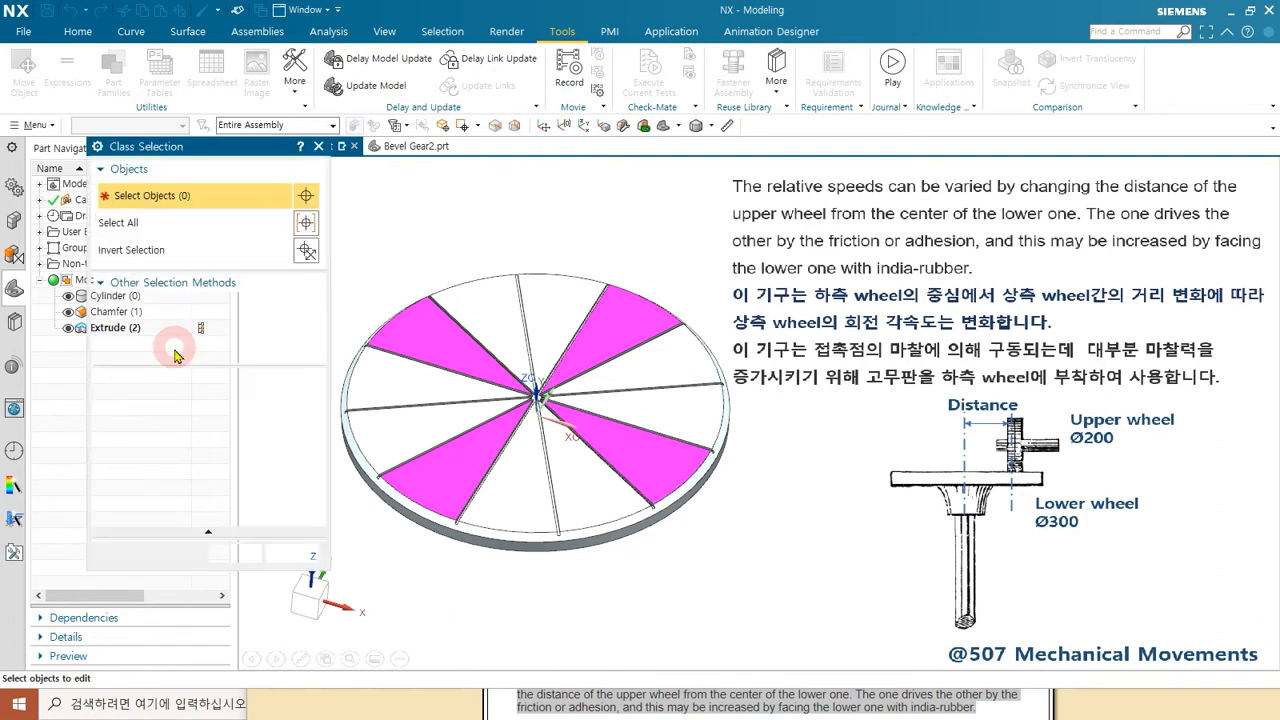
pyautogui.click(415, 392)
pyautogui.click(605, 405)
pyautogui.click(565, 314)
pyautogui.click(533, 473)
pyautogui.click(235, 553)
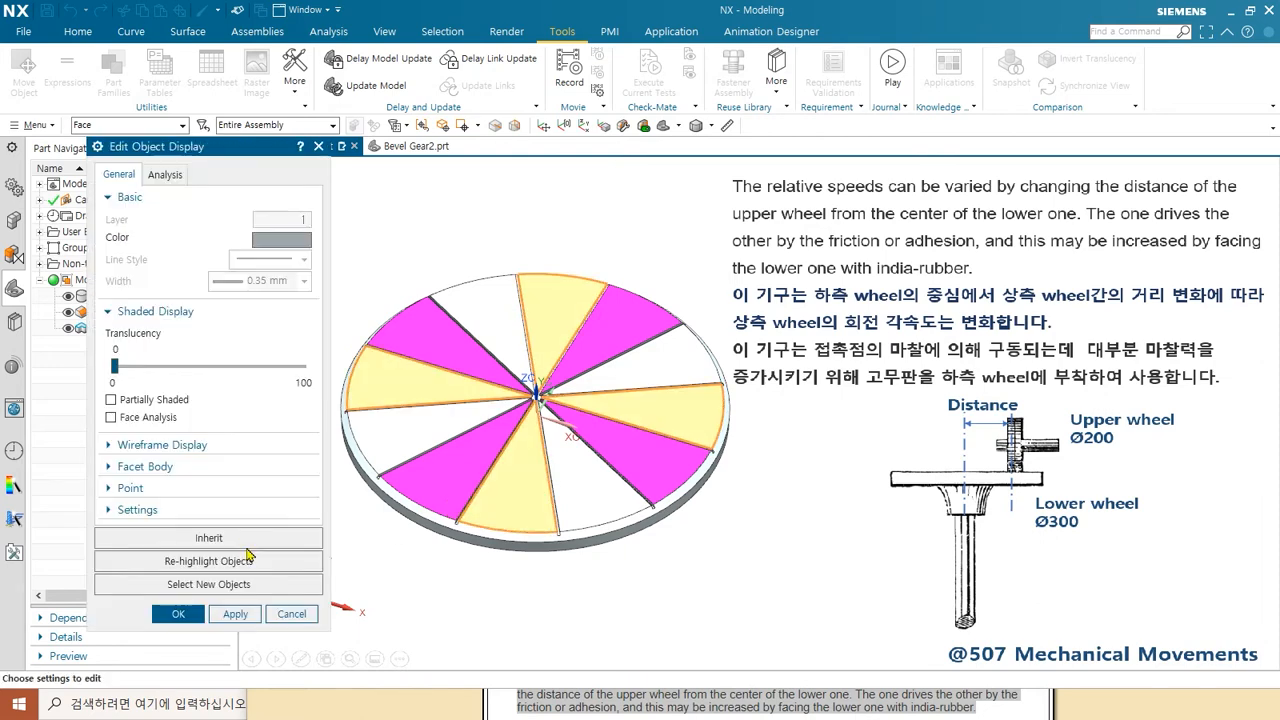
pyautogui.click(298, 243)
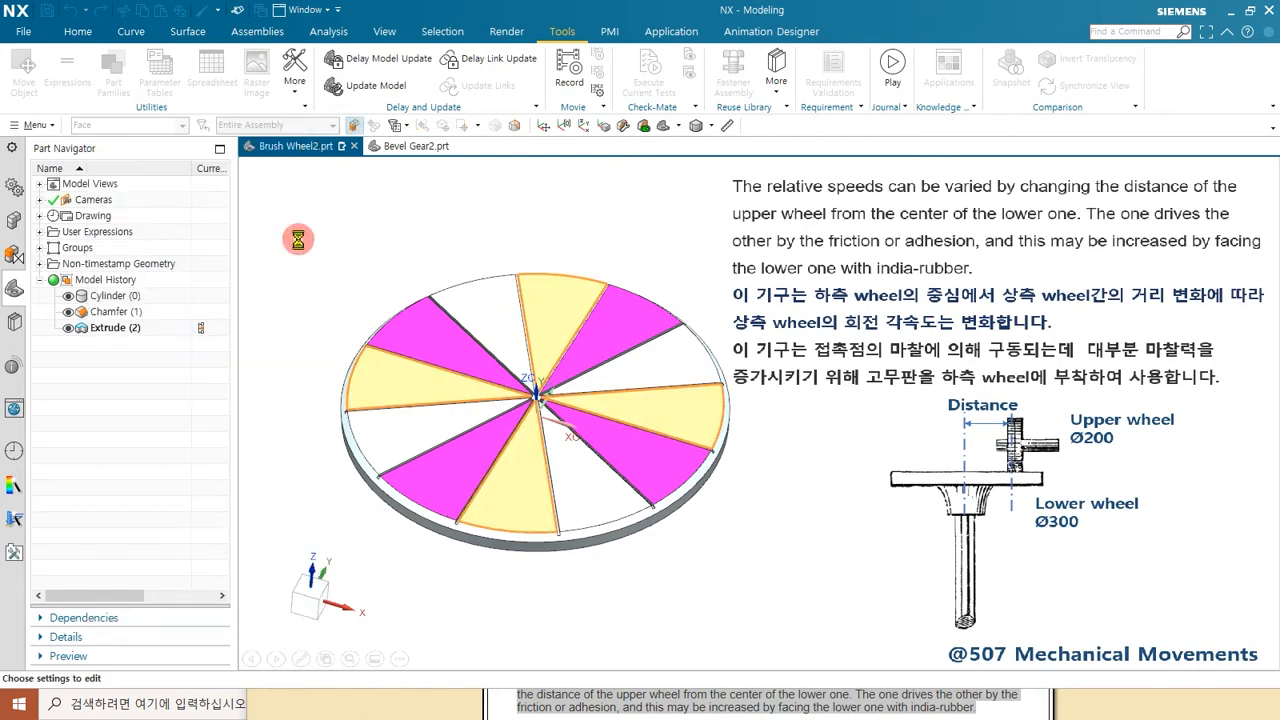
pyautogui.click(259, 233)
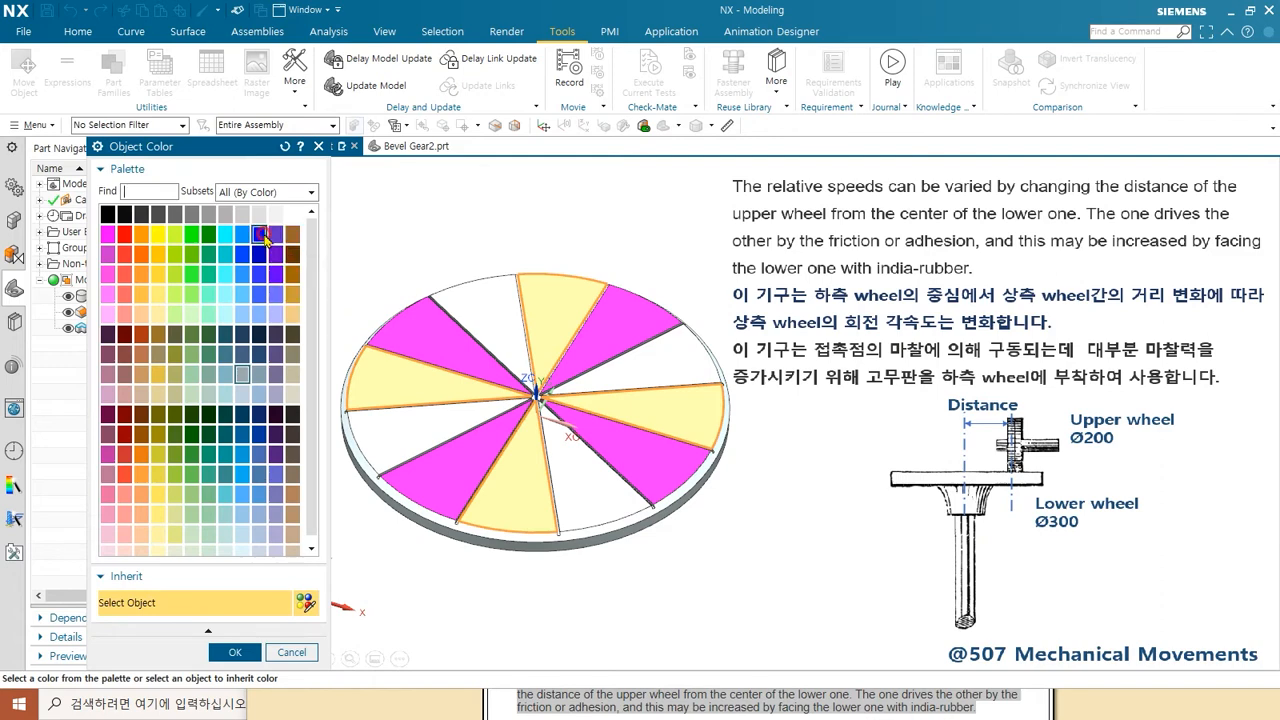
pyautogui.click(235, 651)
pyautogui.click(237, 613)
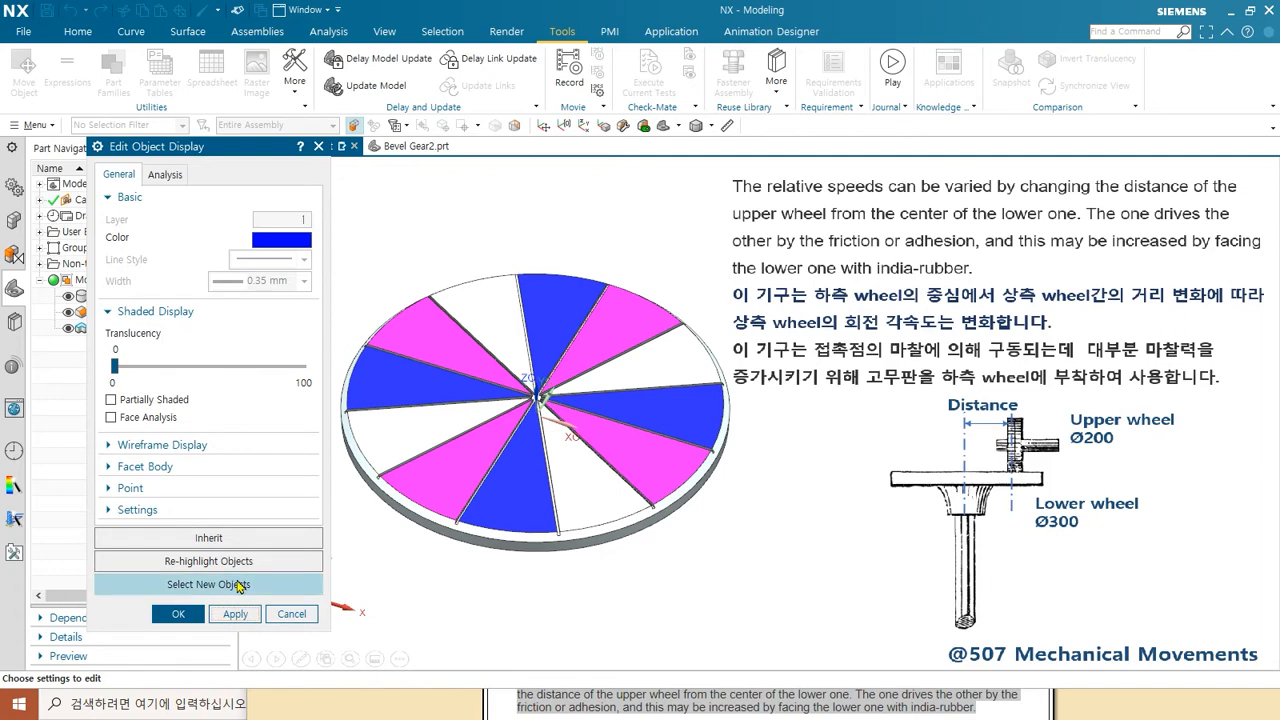
# - Start a new object selection for another display edit on the disc
pyautogui.click(208, 584)
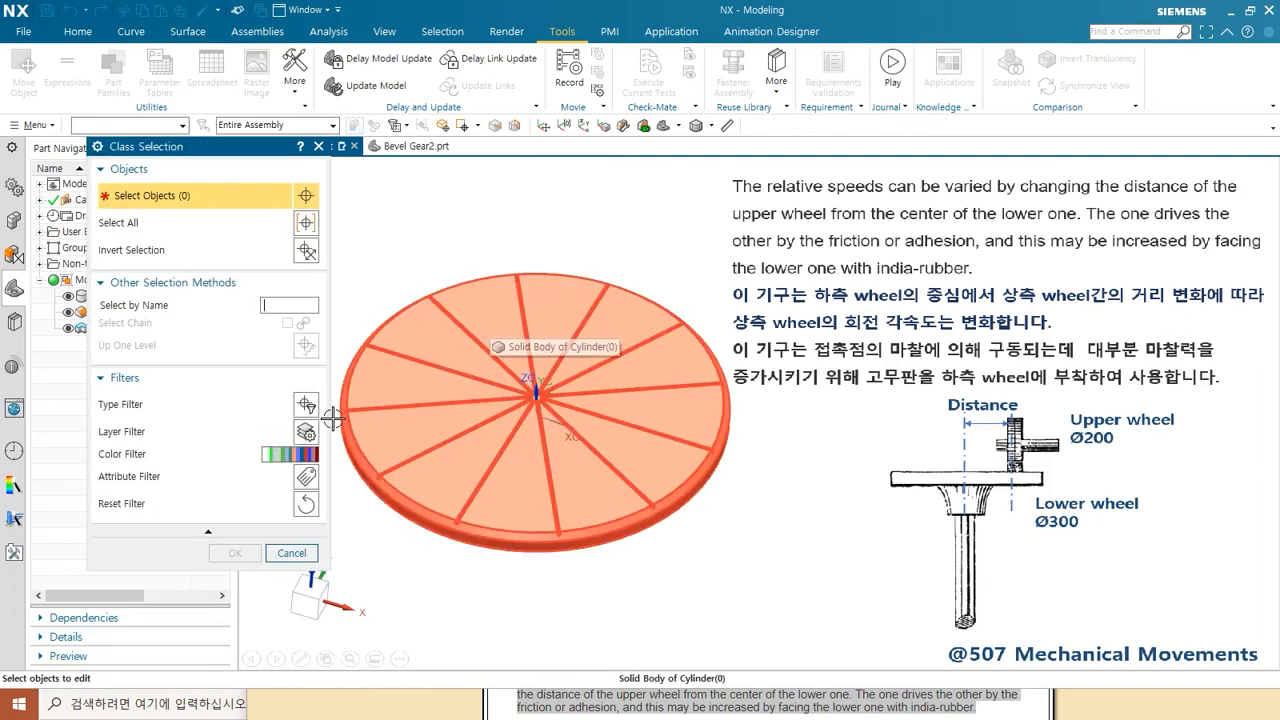